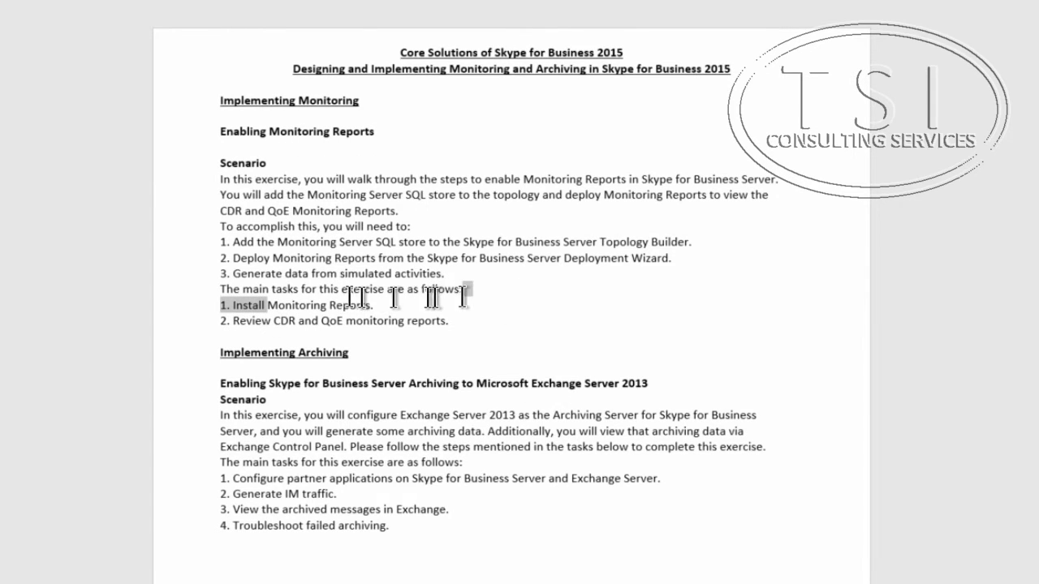
Step: Highlight the 'Review CDR and QoE monitoring reports' task in the Word lab document
click(320, 292)
drag(232, 321, 473, 324)
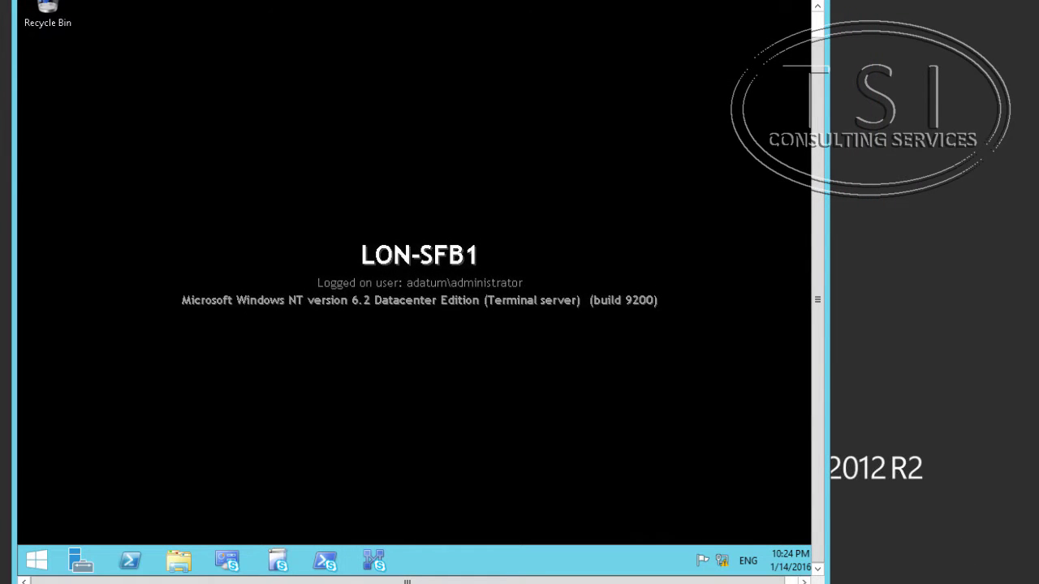
Step: Download the topology from the existing deployment and save it as a local .tbxml file
mouse_move(809, 573)
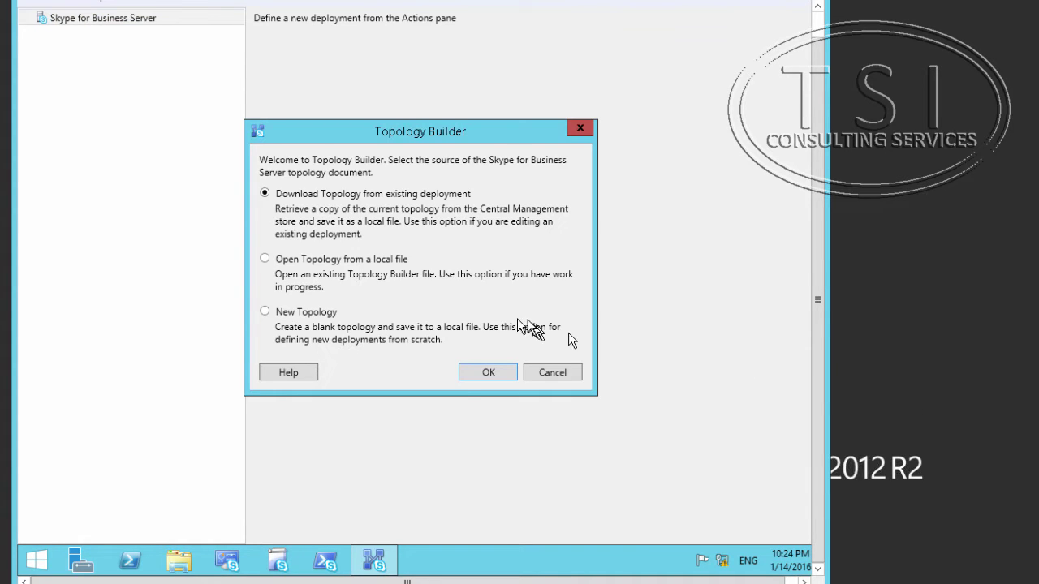
click(480, 372)
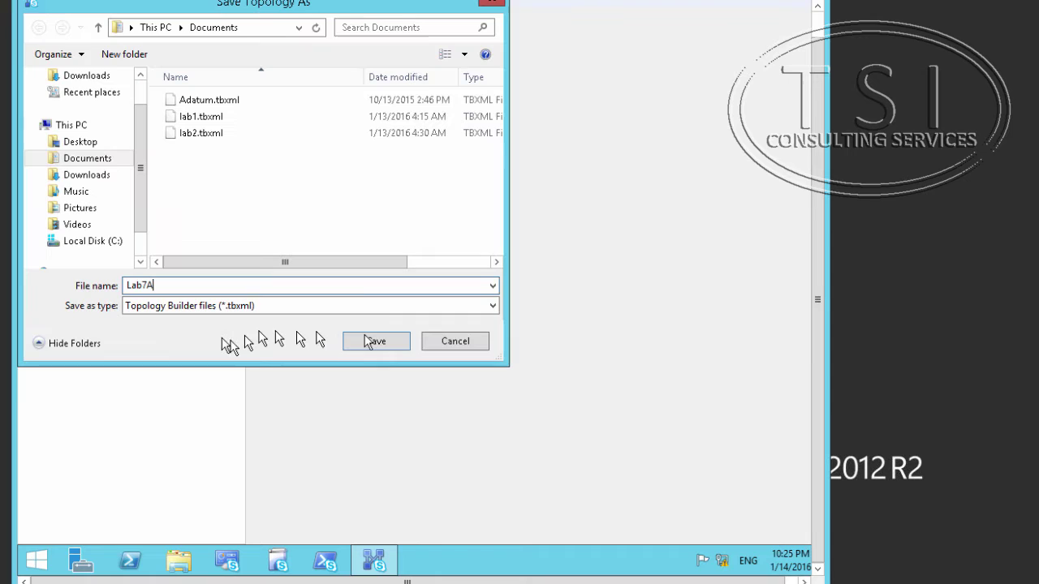
click(358, 345)
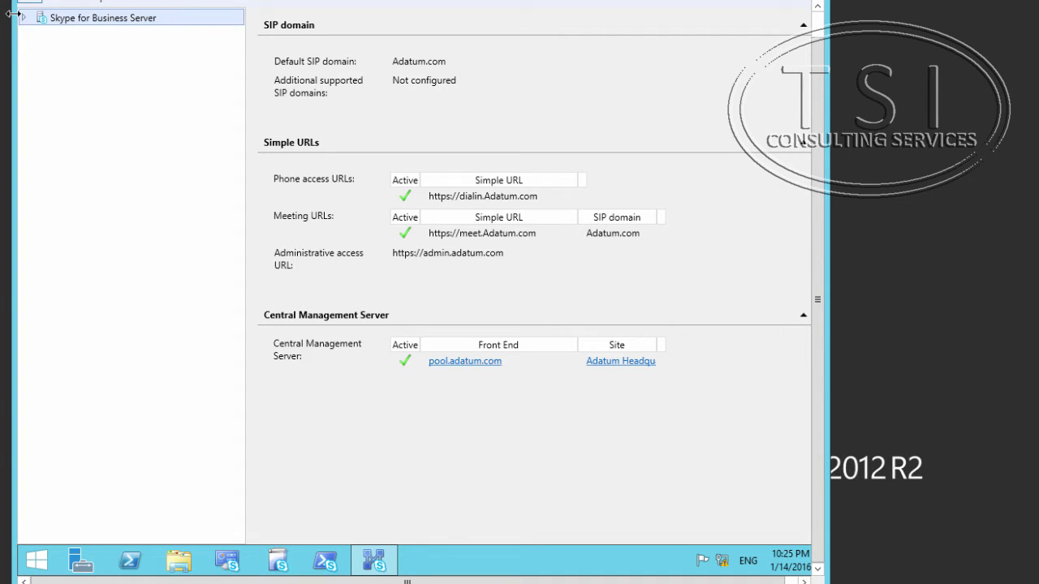
Step: Expand the topology tree down to pool.adatum.com and open its Edit Properties
click(24, 17)
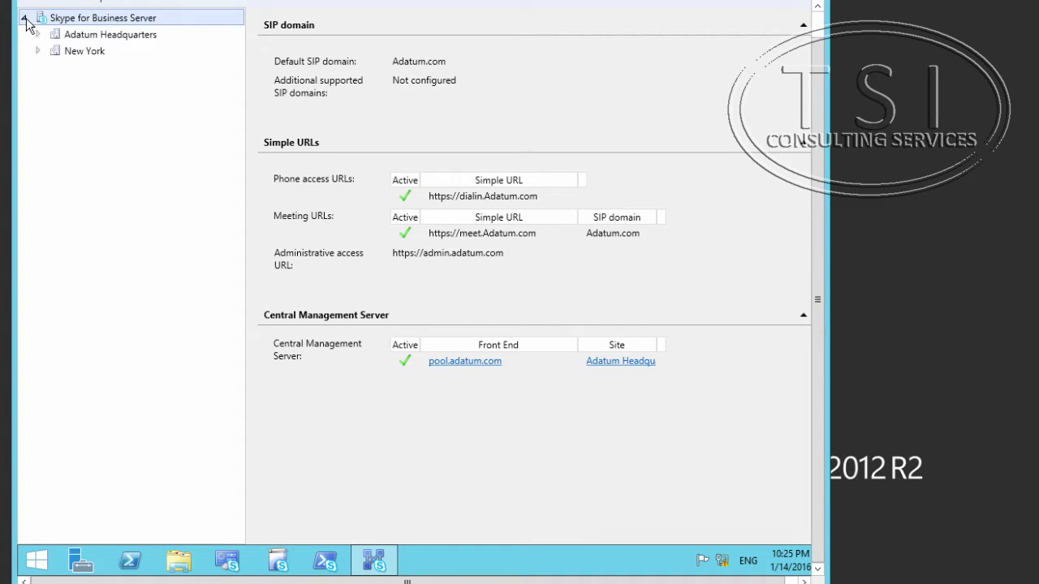
click(37, 34)
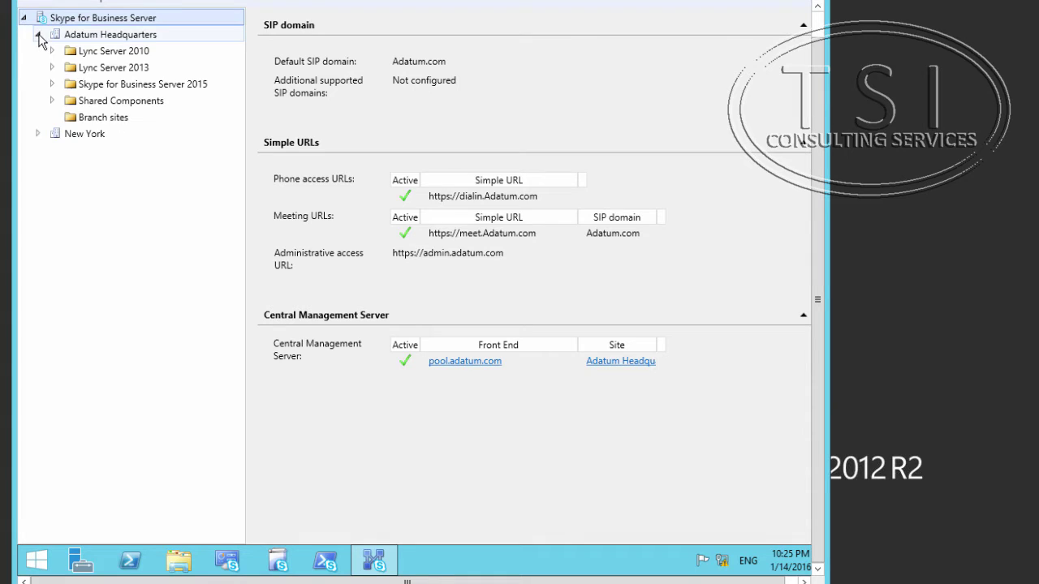
click(52, 84)
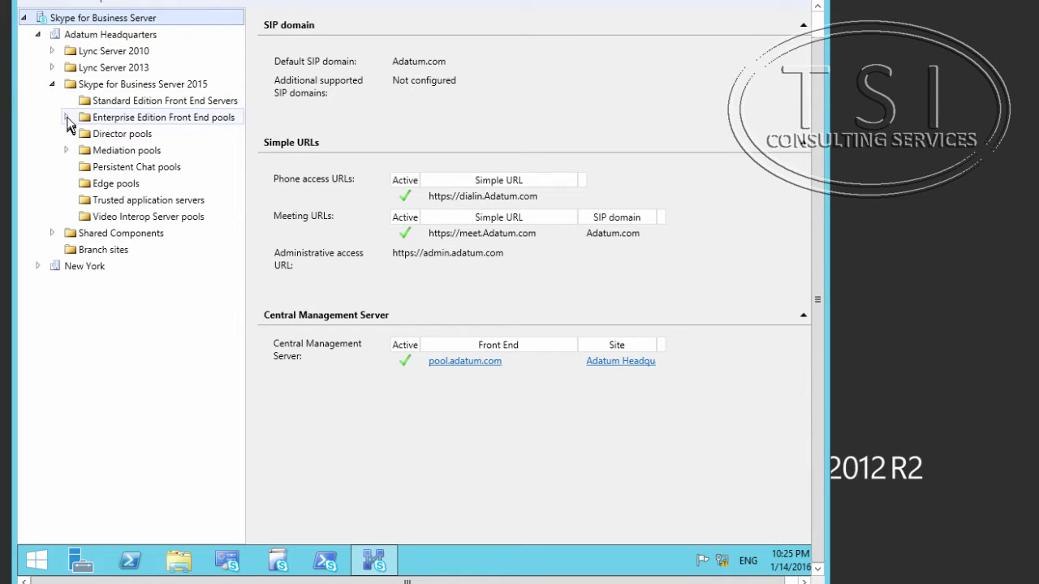
click(65, 118)
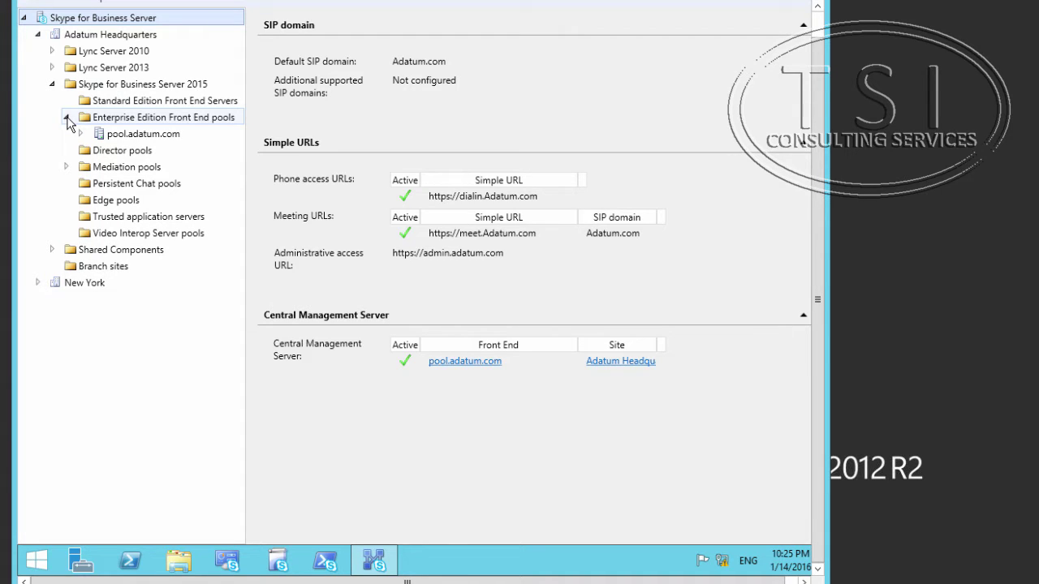
double_click(118, 135)
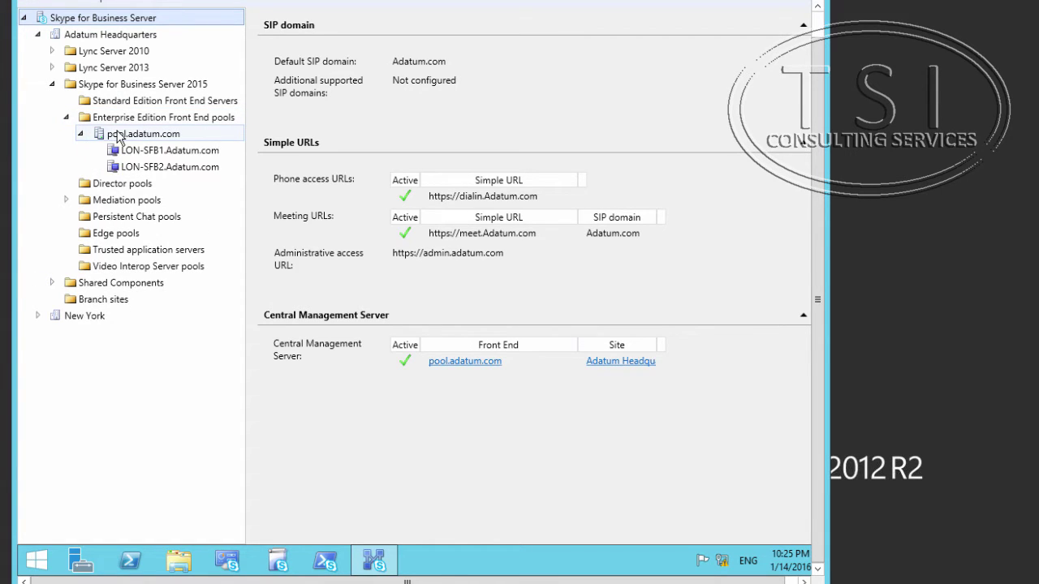
right_click(118, 136)
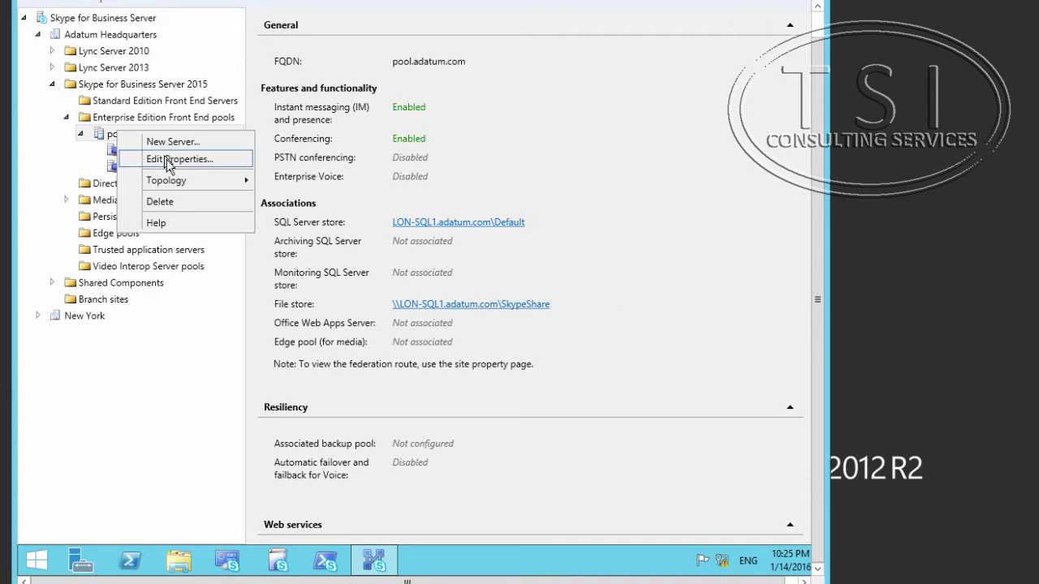
click(168, 156)
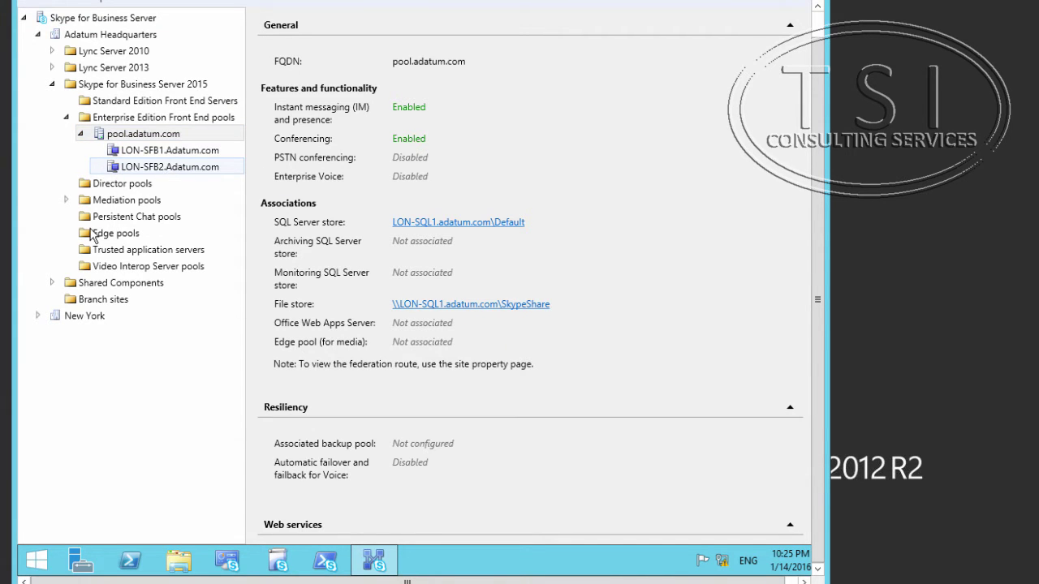
Step: Enable Monitoring (CDR and QoE metrics) on pool.adatum.com with the LON-SQL1.adatum.com\Default store
scroll(335, 307, down, 3)
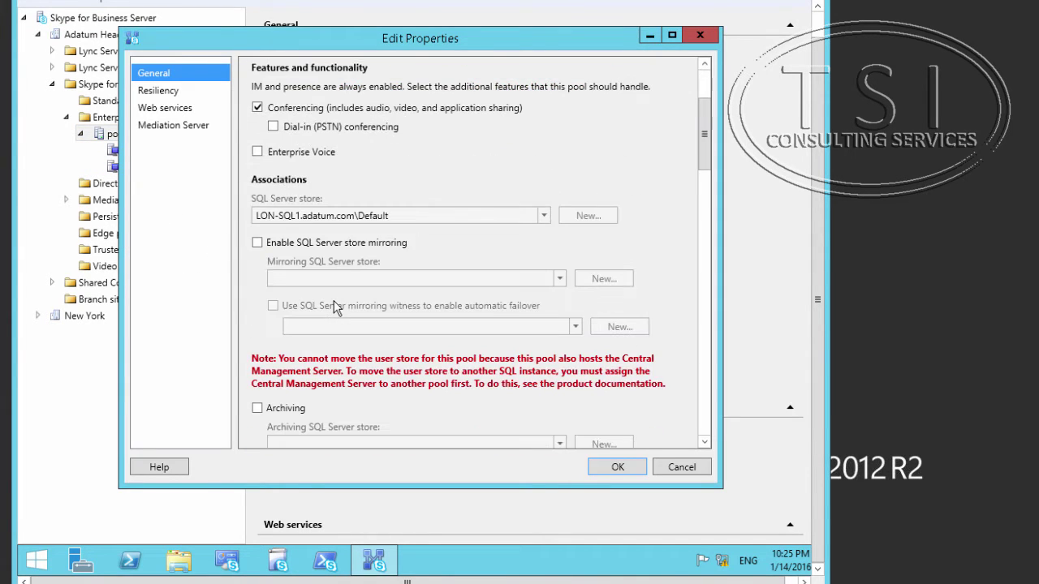
scroll(334, 301, down, 2)
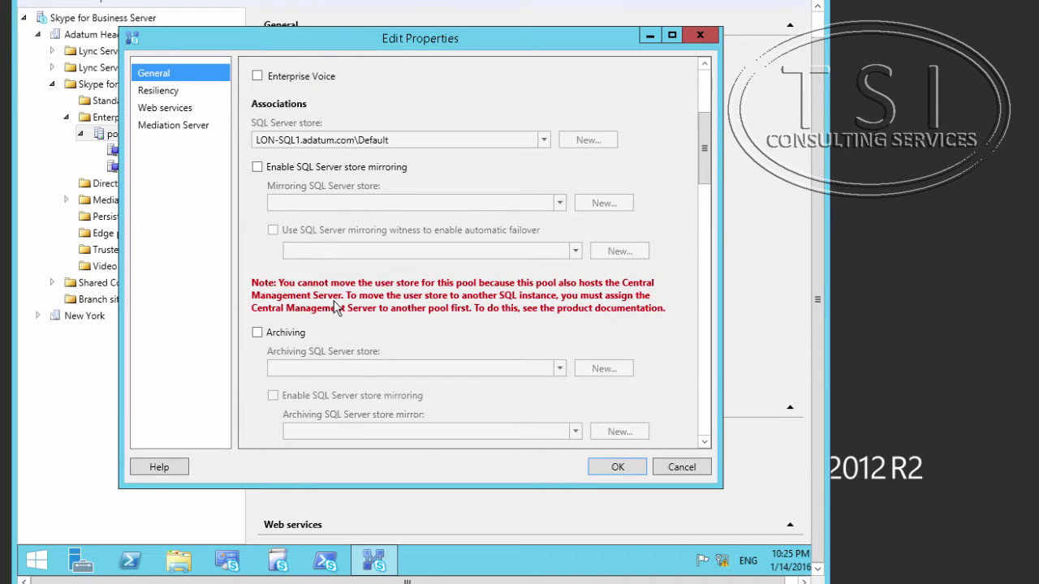
scroll(335, 307, down, 12)
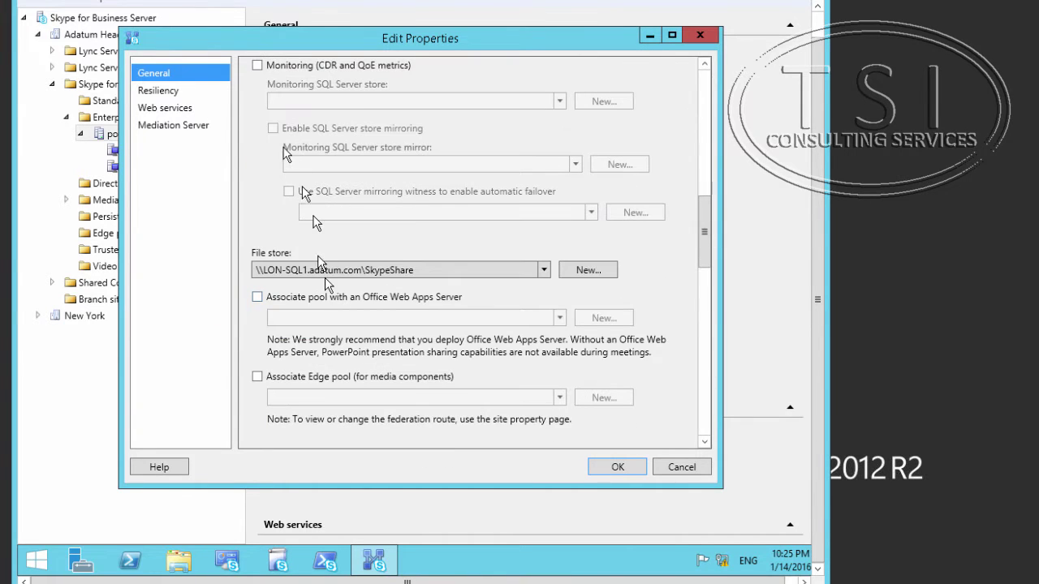
click(257, 65)
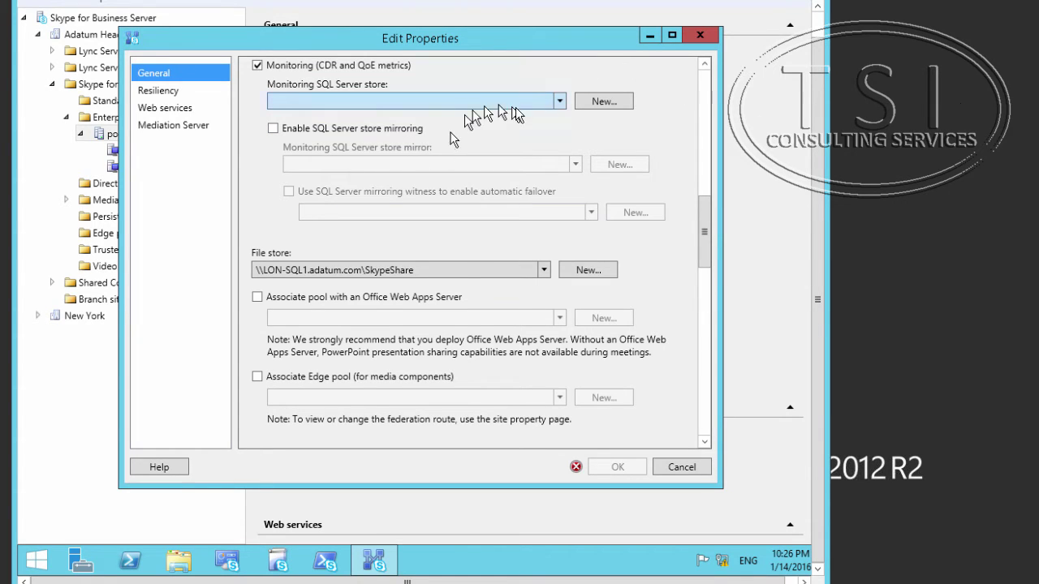
click(558, 101)
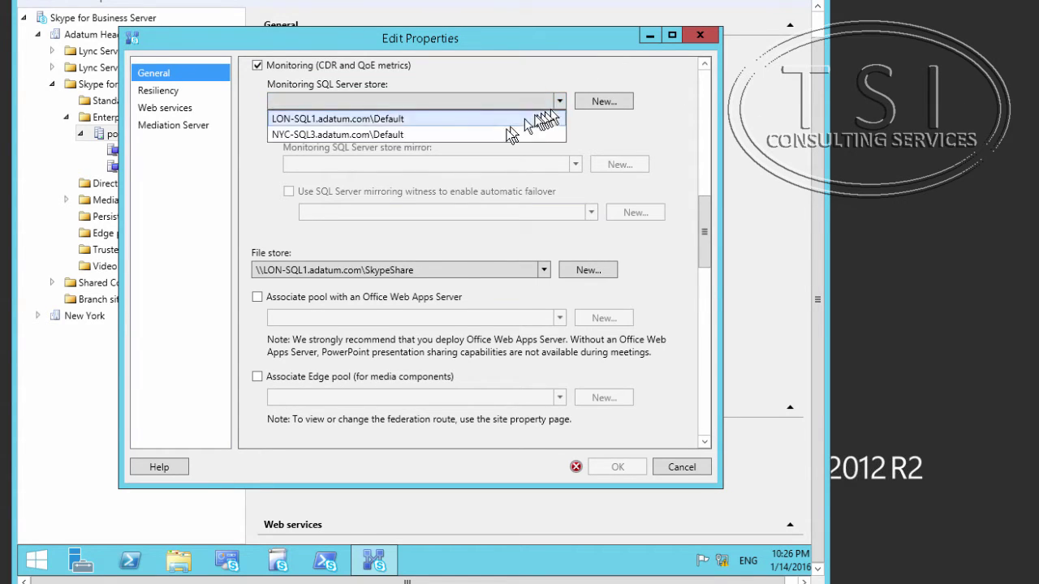
key(Up)
key(Return)
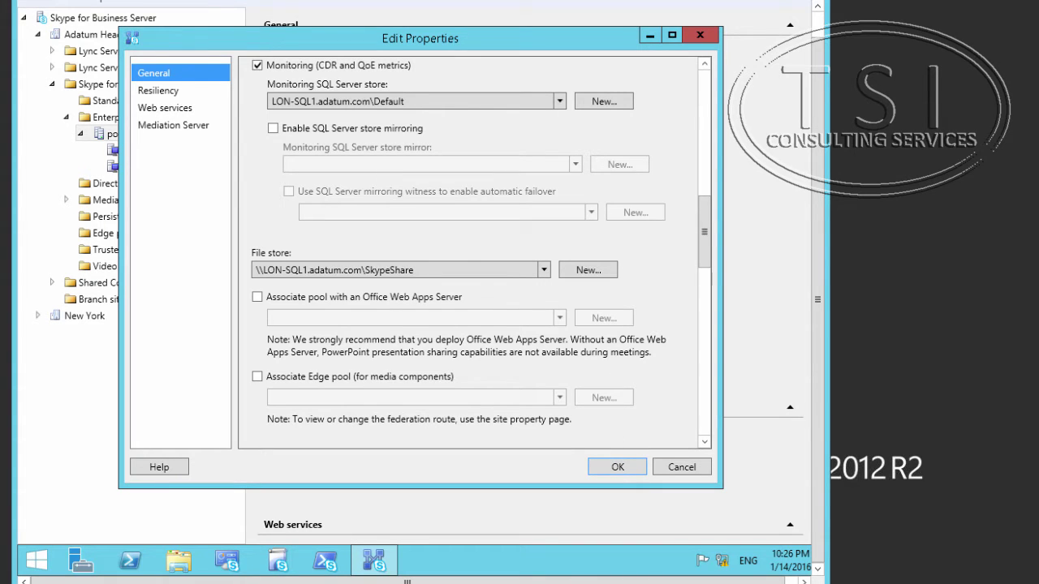
click(611, 468)
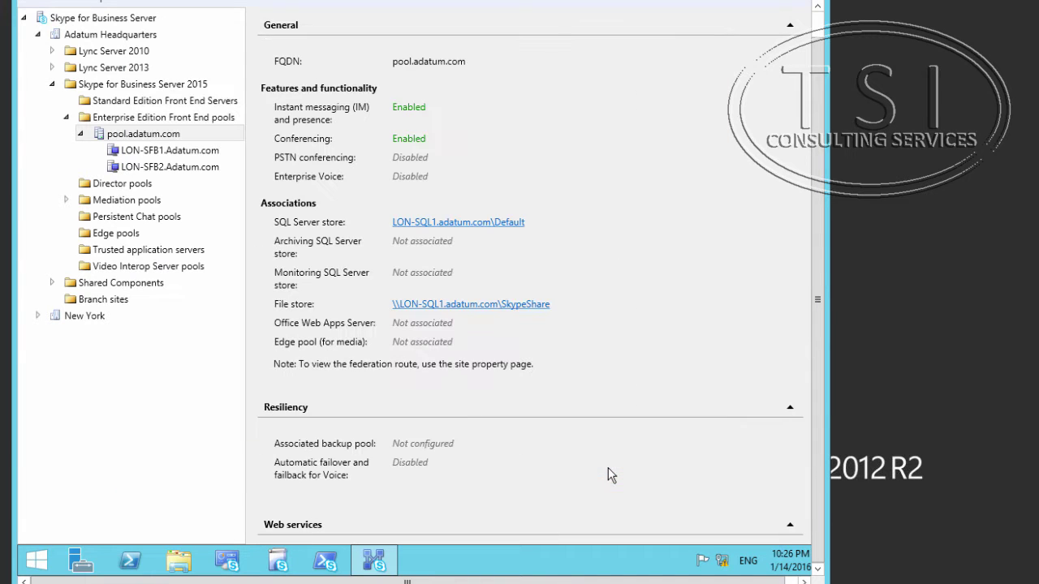
Step: Publish the topology from pool.adatum.com, creating the selected database, and finish the wizard
right_click(116, 138)
mouse_move(145, 195)
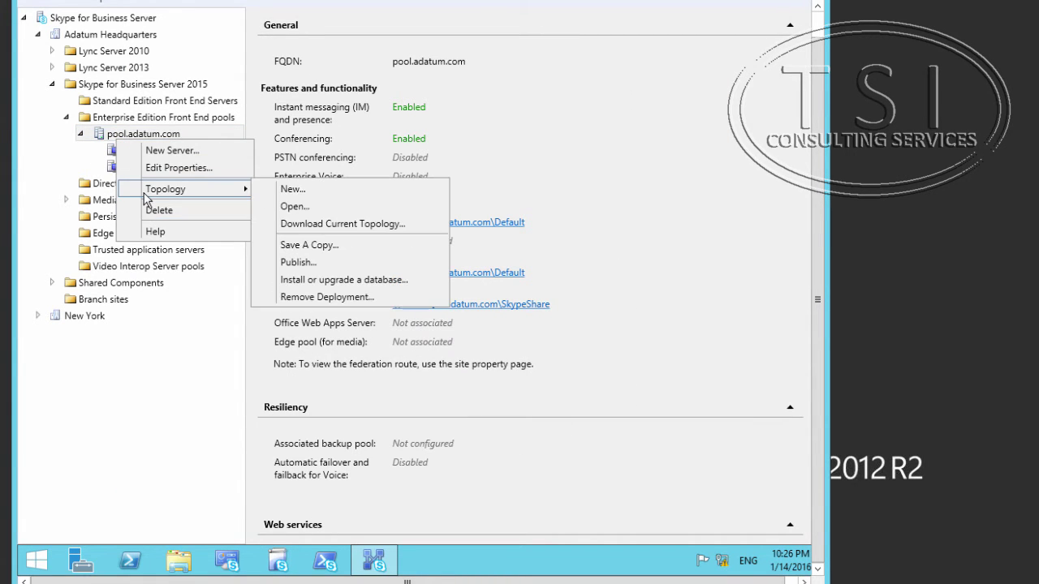
click(325, 267)
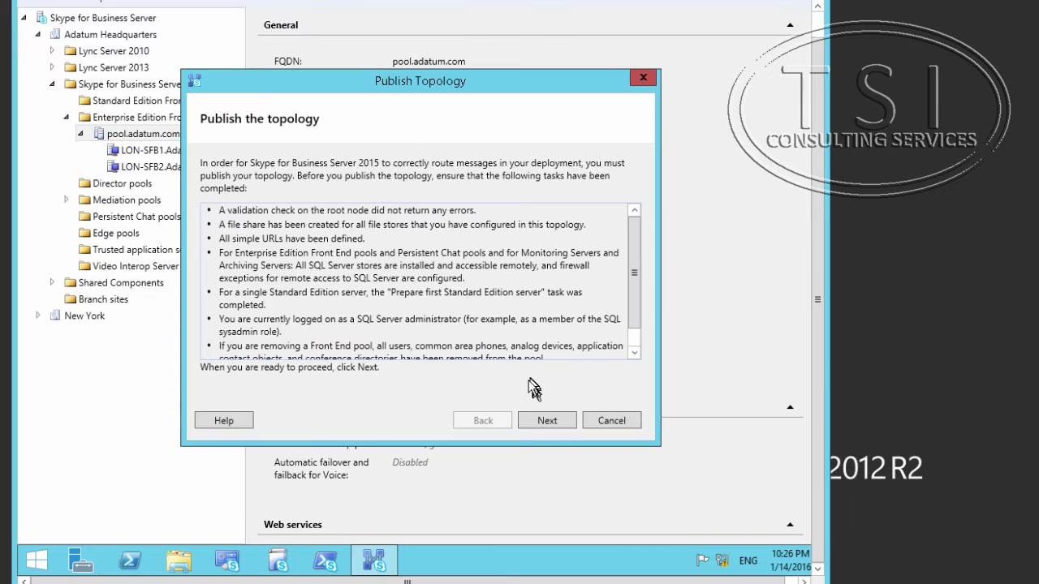
click(535, 421)
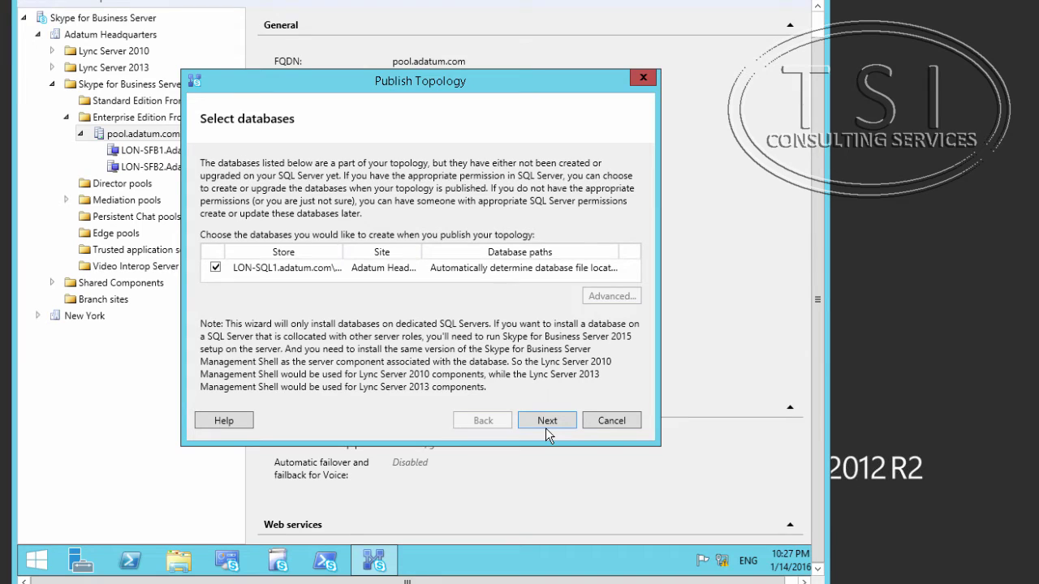
click(547, 427)
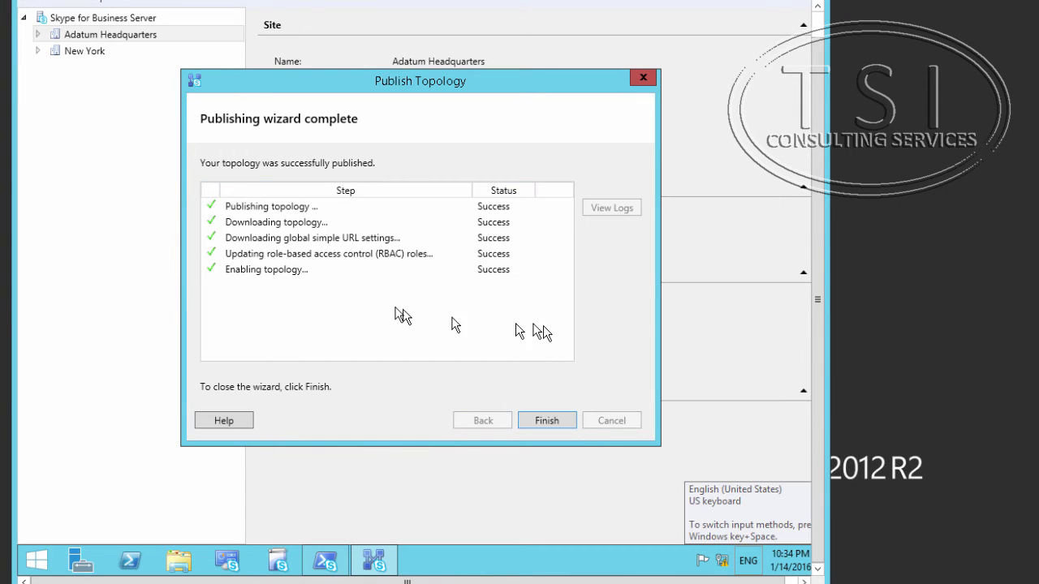
click(553, 424)
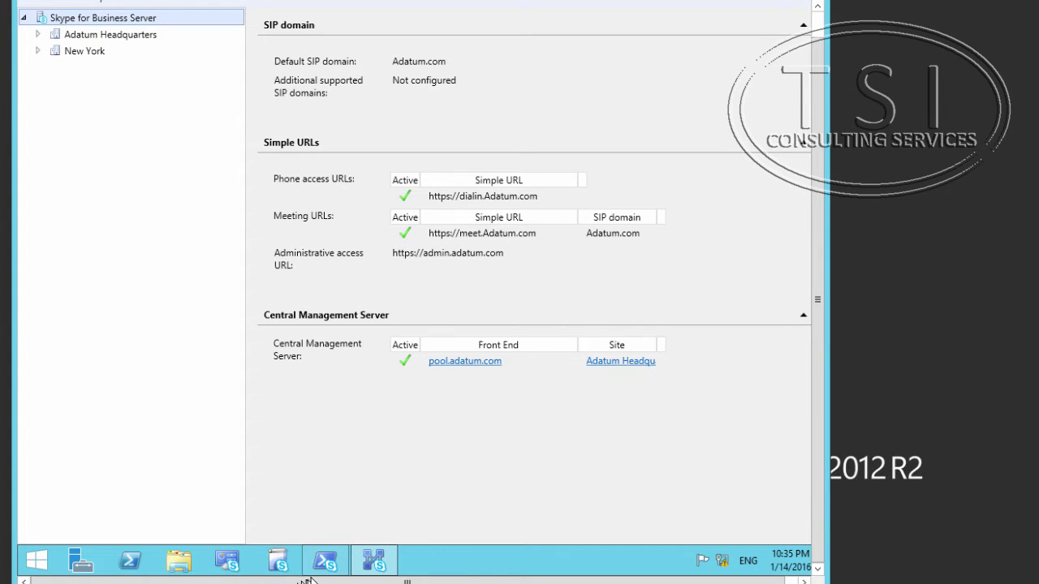
Step: Run Start-CsWindowsService in the Skype for Business Server Management Shell
click(326, 561)
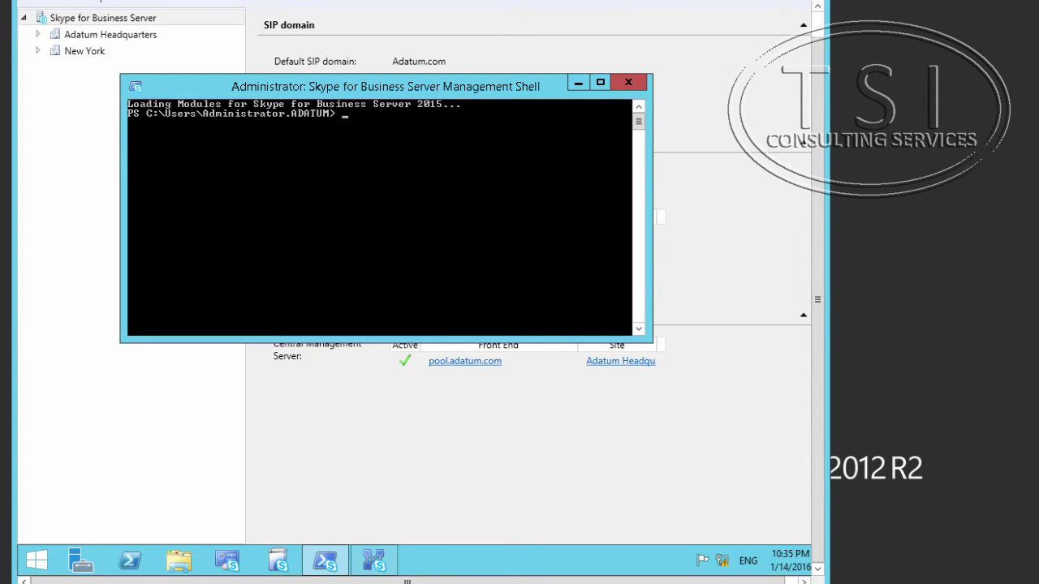
text(Start-CsWindowsService)
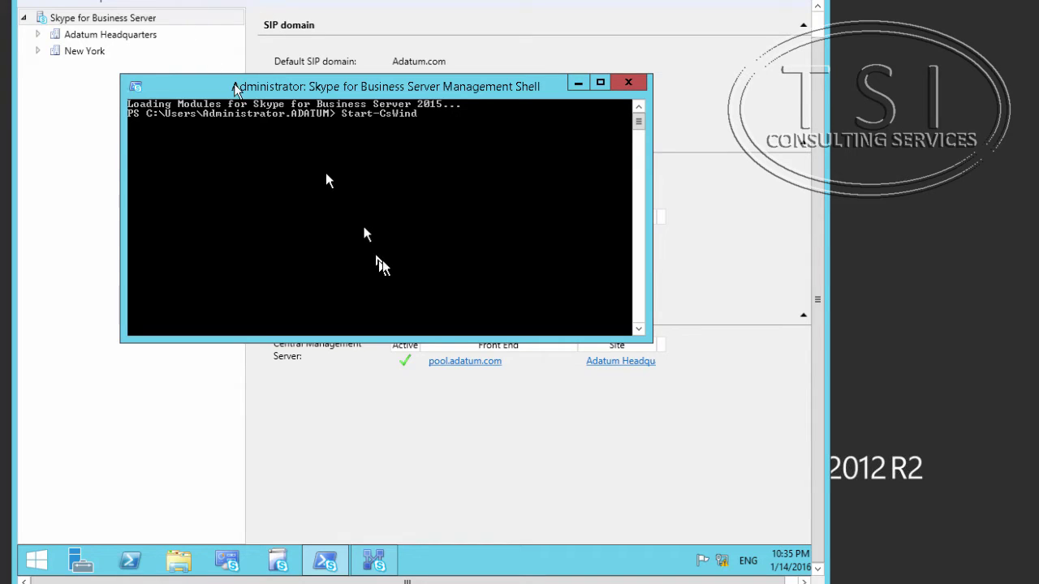
key(Return)
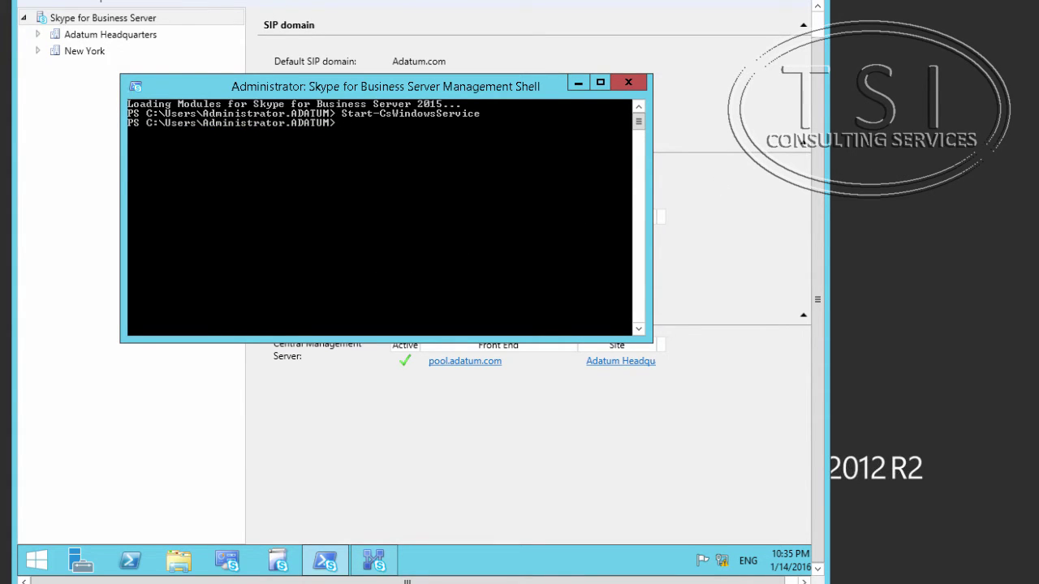
Step: Launch the Deployment Wizard and start Deploy Monitoring Reports, accepting the database and SSRS instance
click(280, 561)
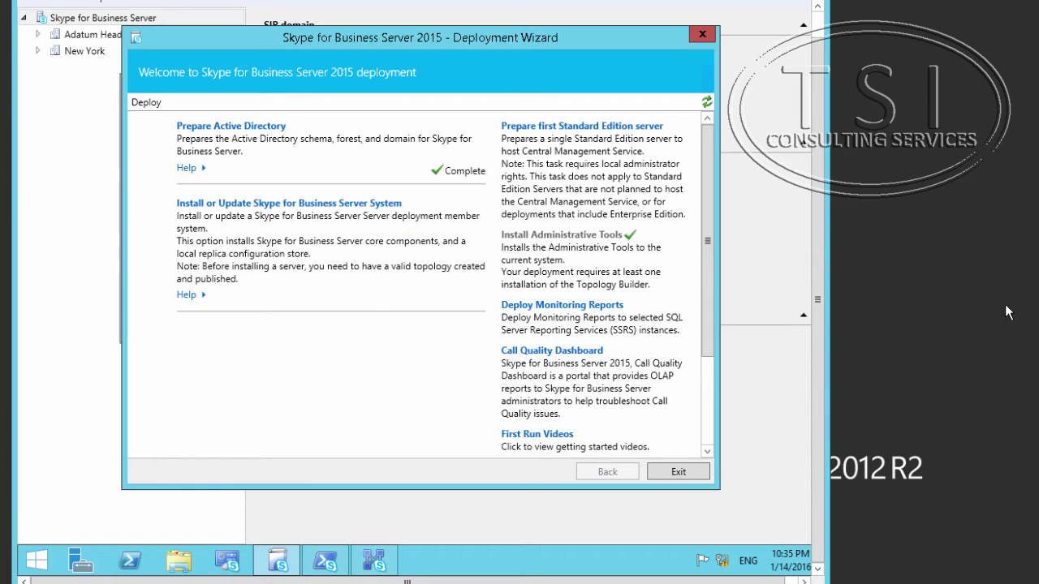
click(566, 308)
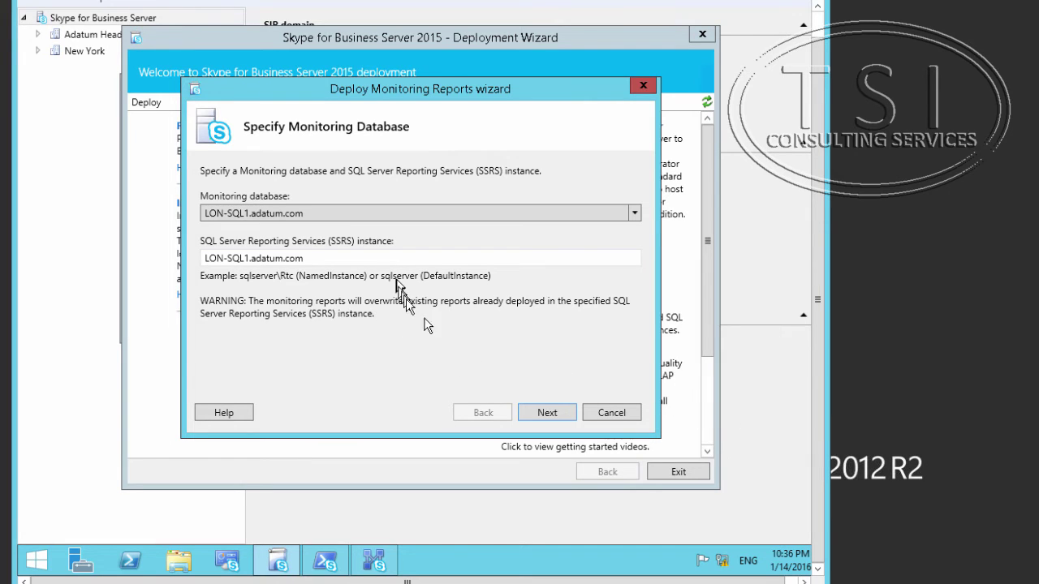
click(555, 417)
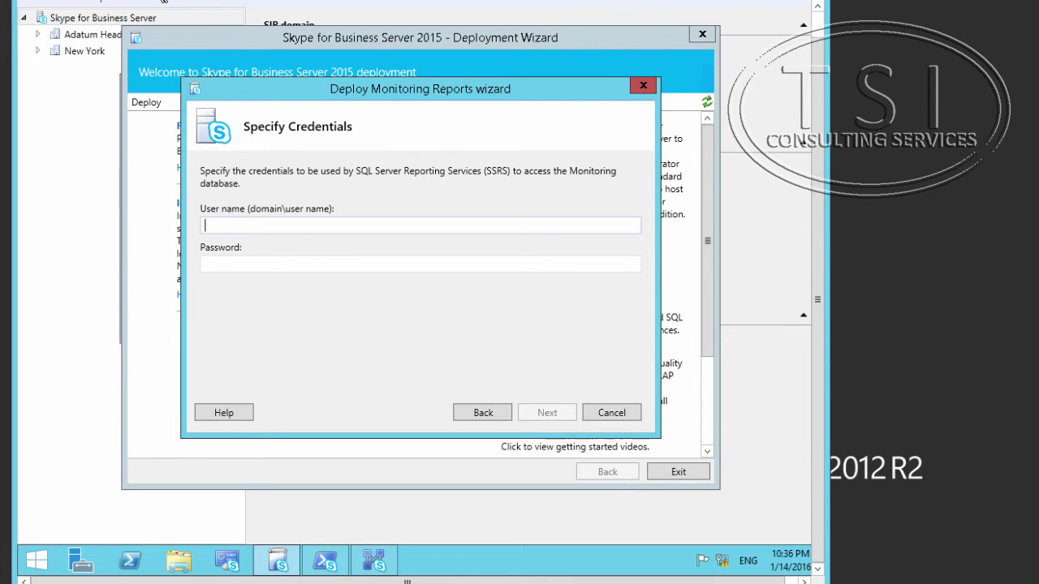
Step: Enter the Adatum\Administrator user name and its password as the SSRS credentials
text(Adatum\Administrator,)
key(BackSpace)
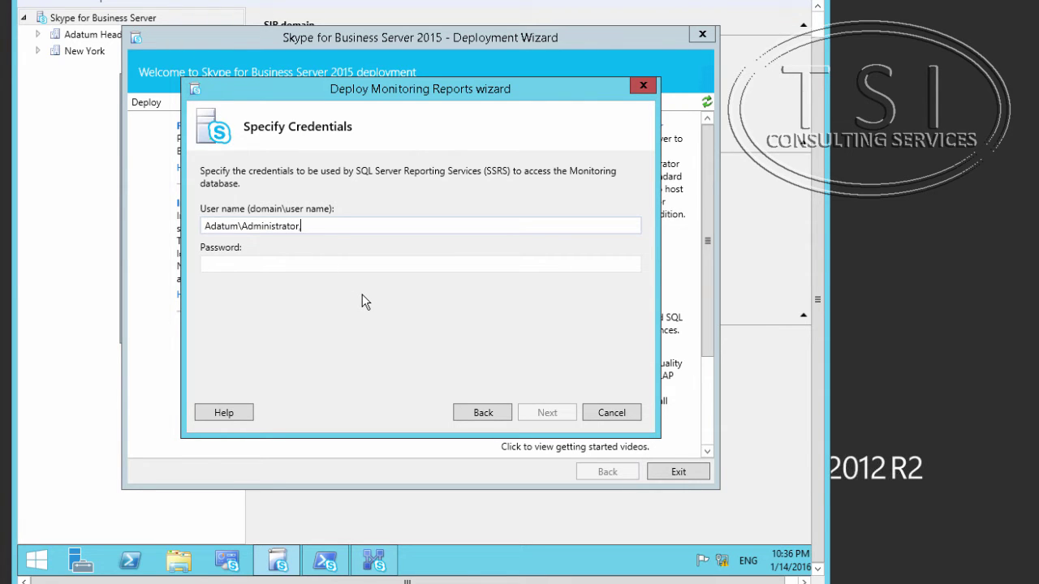
key(Tab)
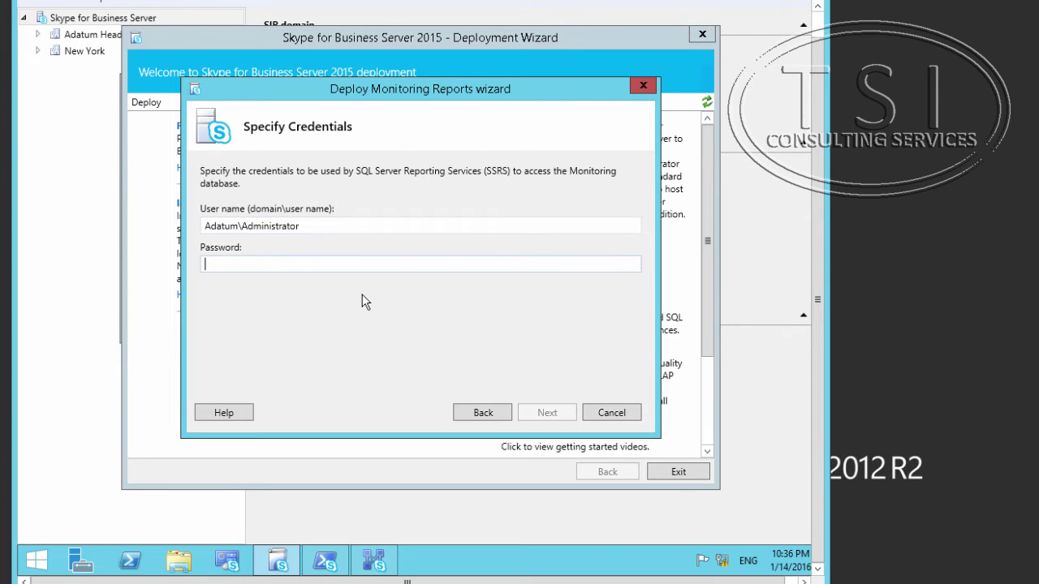
text(********)
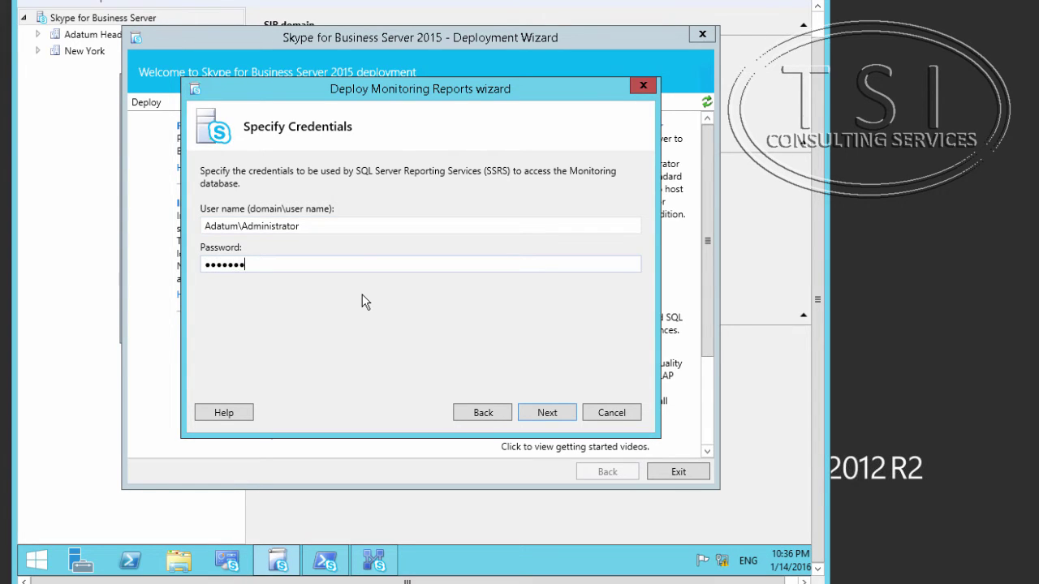
click(559, 414)
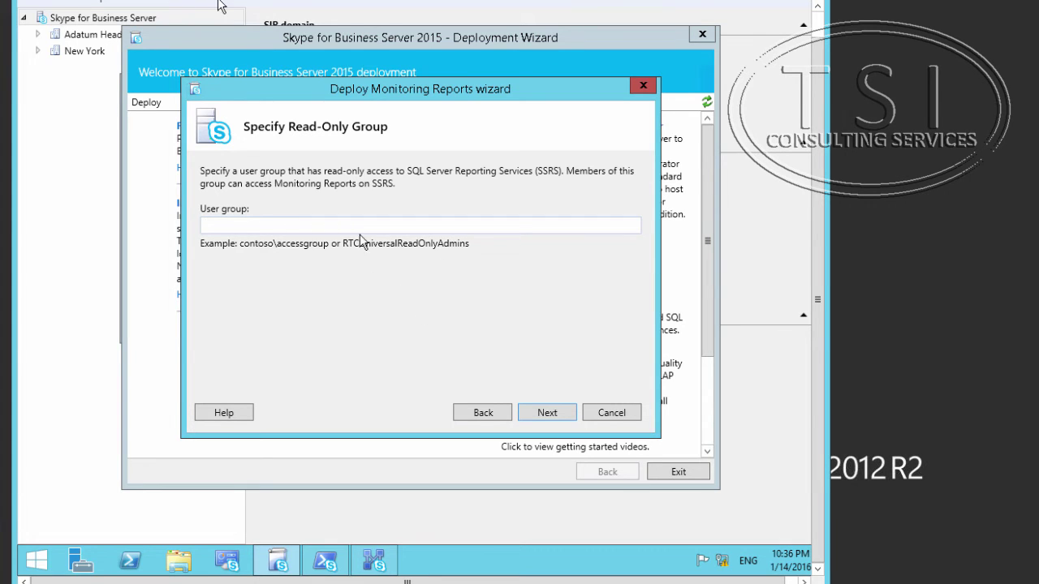
Step: Grant read-only access to the RTCUniversalReadOnlyAdmins group and finish the deployment
text(RTCUniversalReadOnlyAdmins)
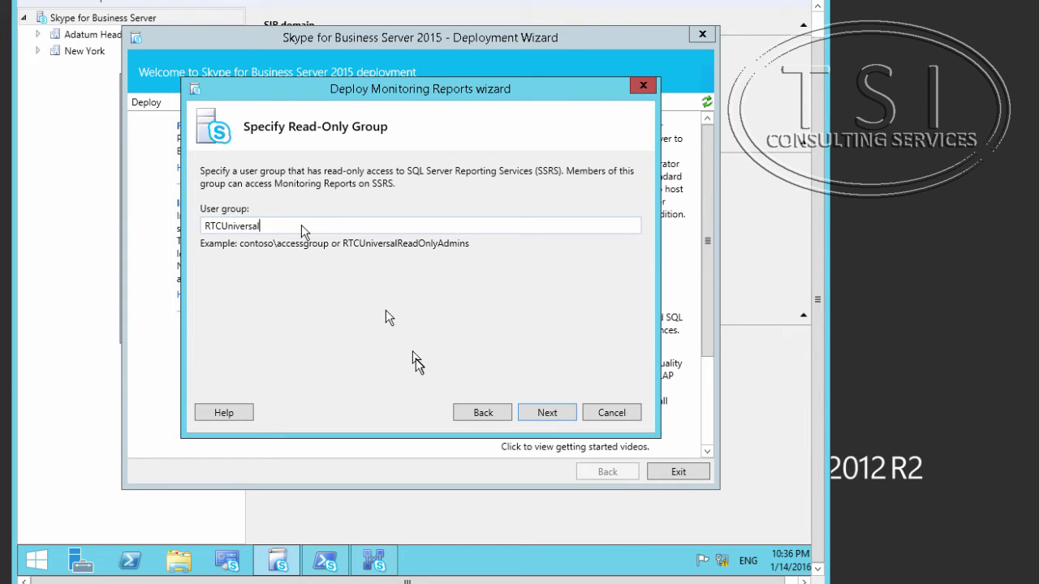
click(542, 416)
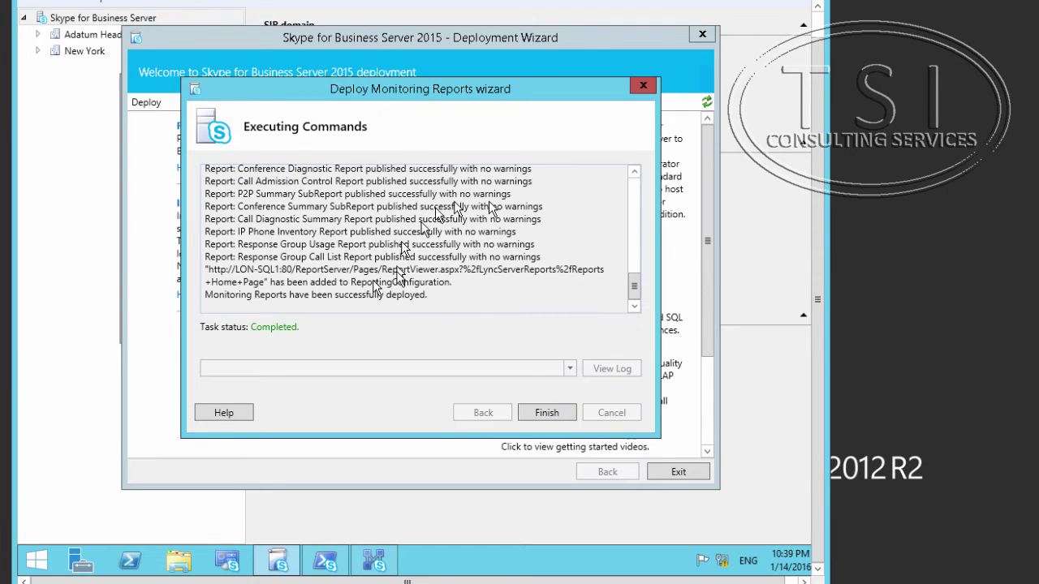
click(547, 414)
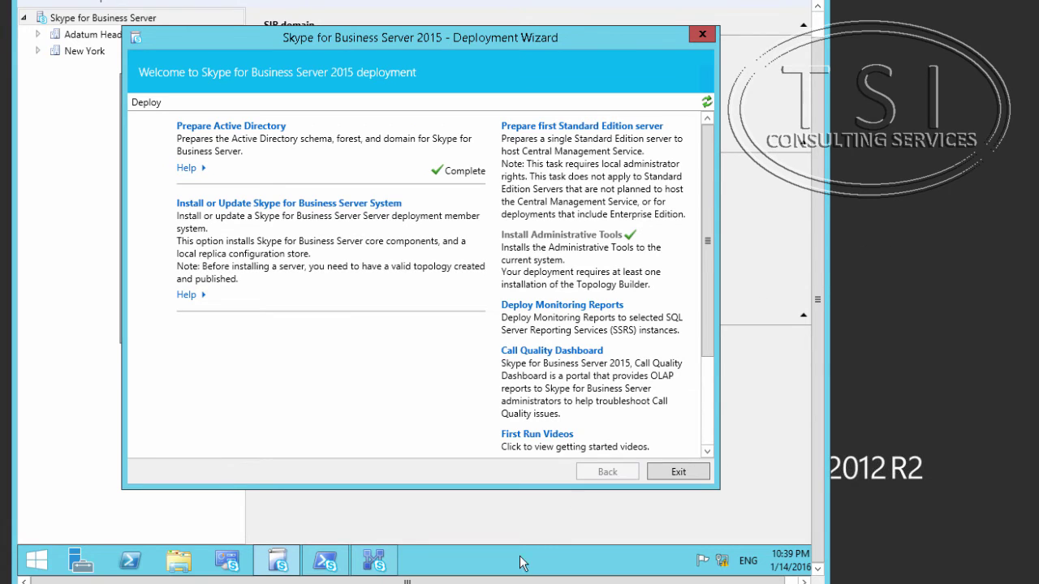
Step: Expand View Monitoring reports on the Control Panel Home page and open the LON-SQL1.adatum.com link
mouse_move(169, 577)
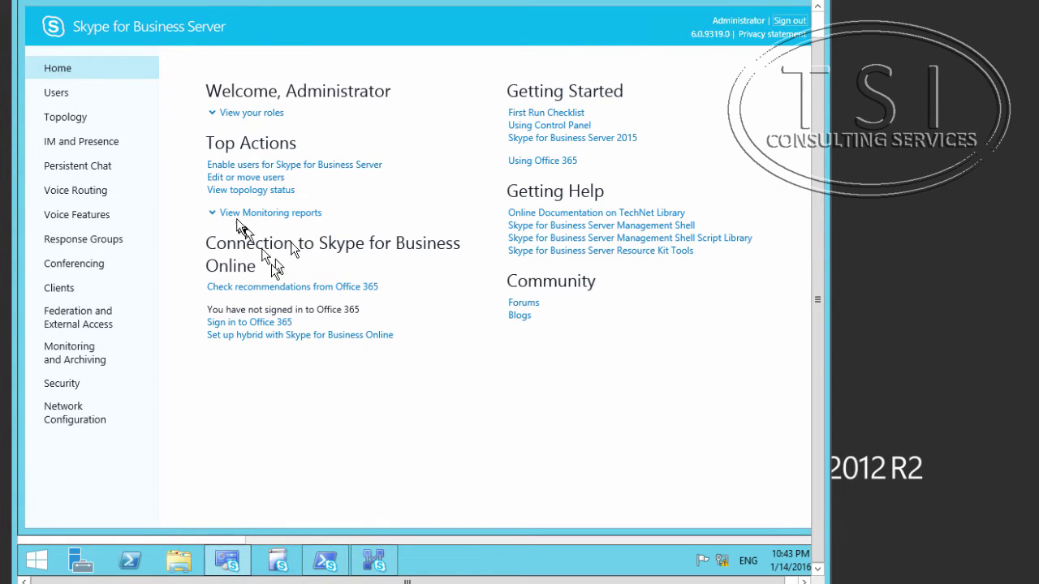
click(214, 215)
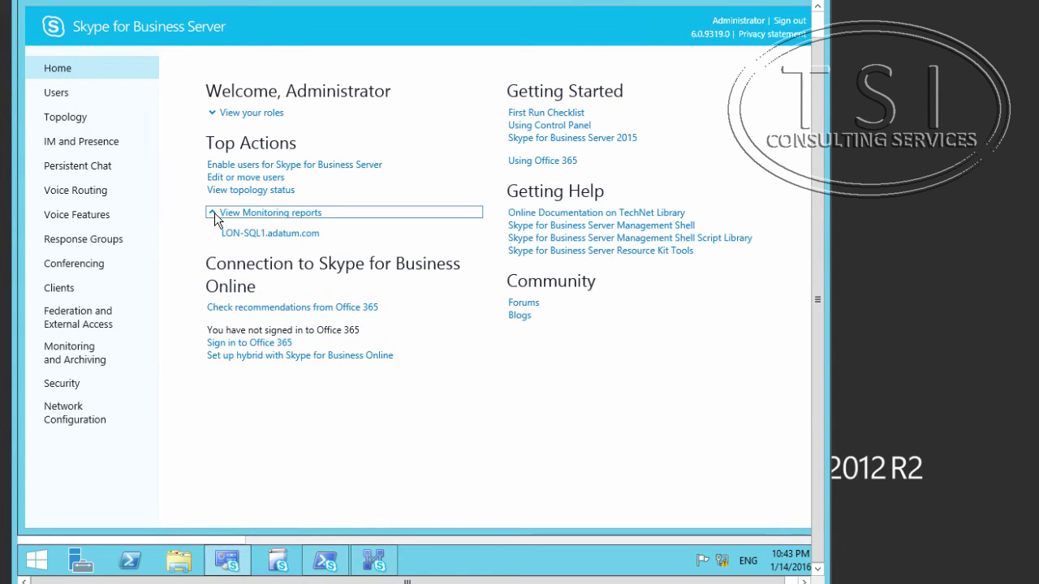
click(256, 235)
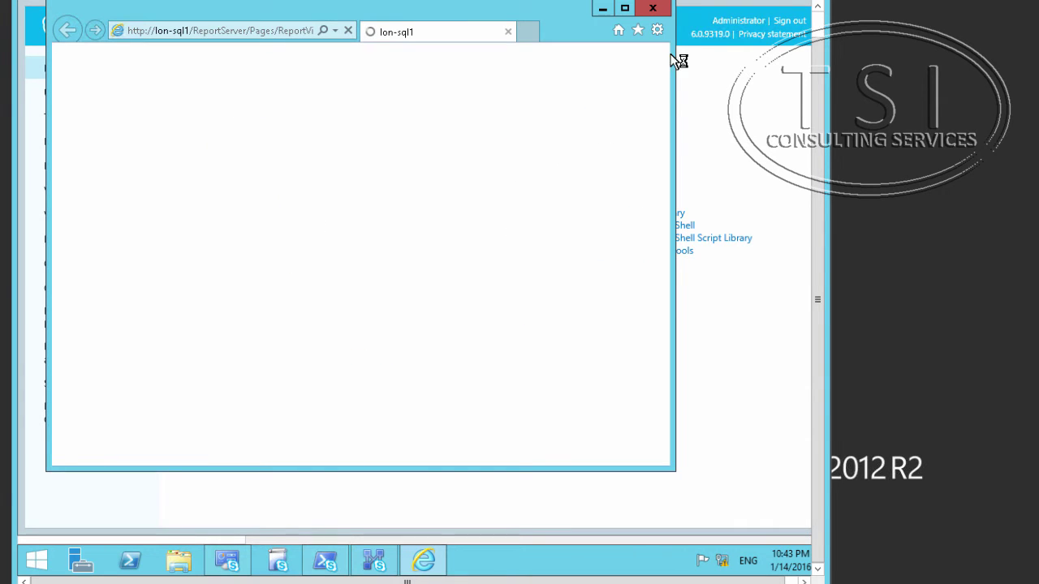
Step: Open the Monitoring Dashboard in a maximized browser, review its sections, and switch to Monthly View
click(622, 10)
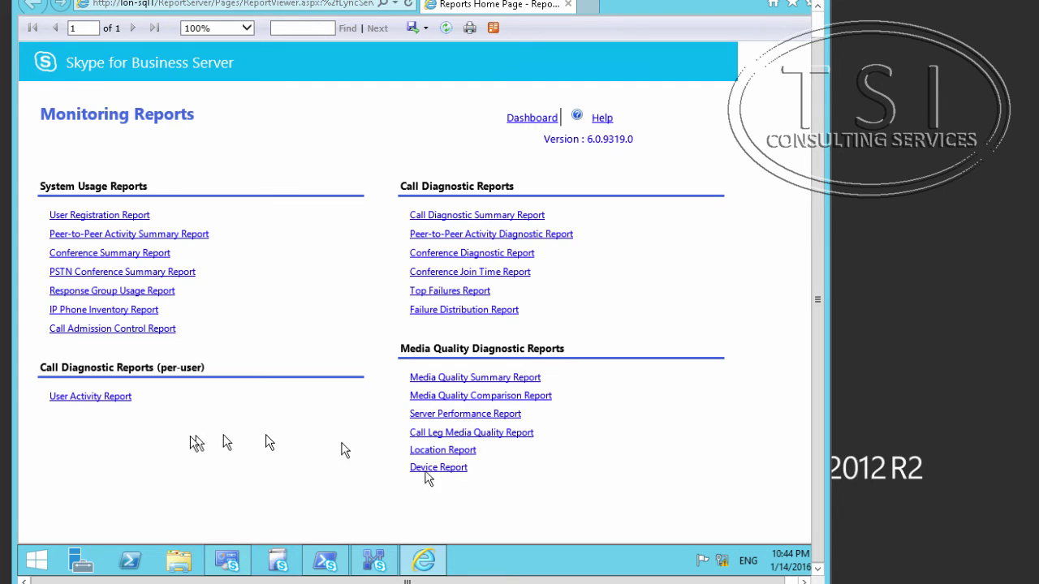
click(534, 120)
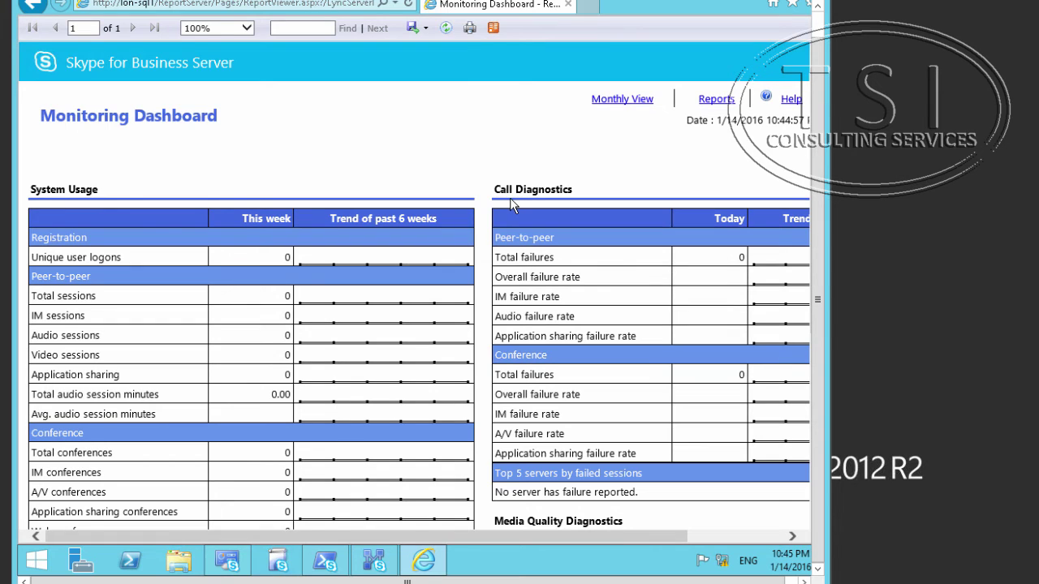
scroll(628, 211, down, 3)
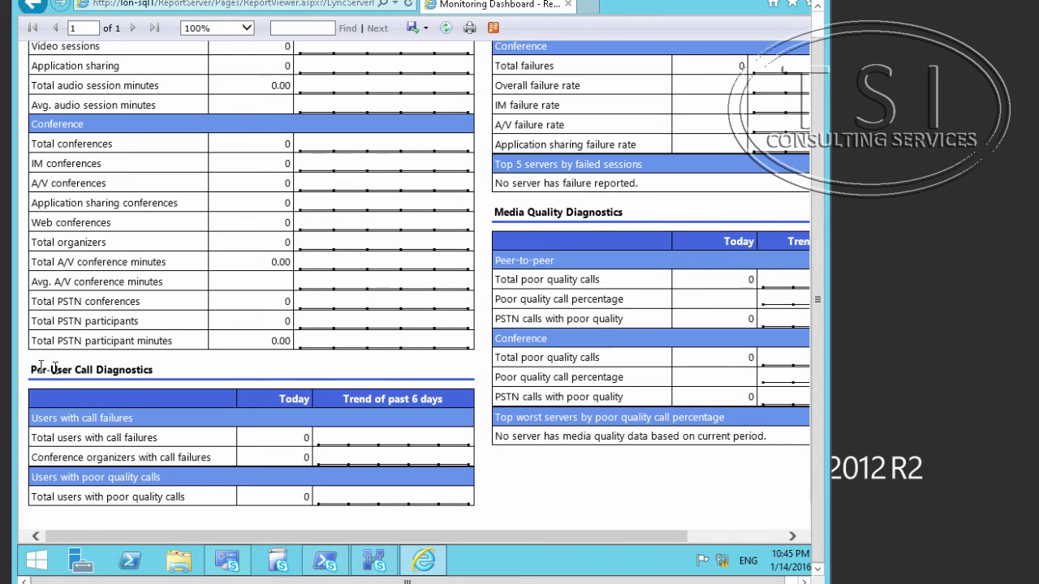
drag(31, 369, 177, 370)
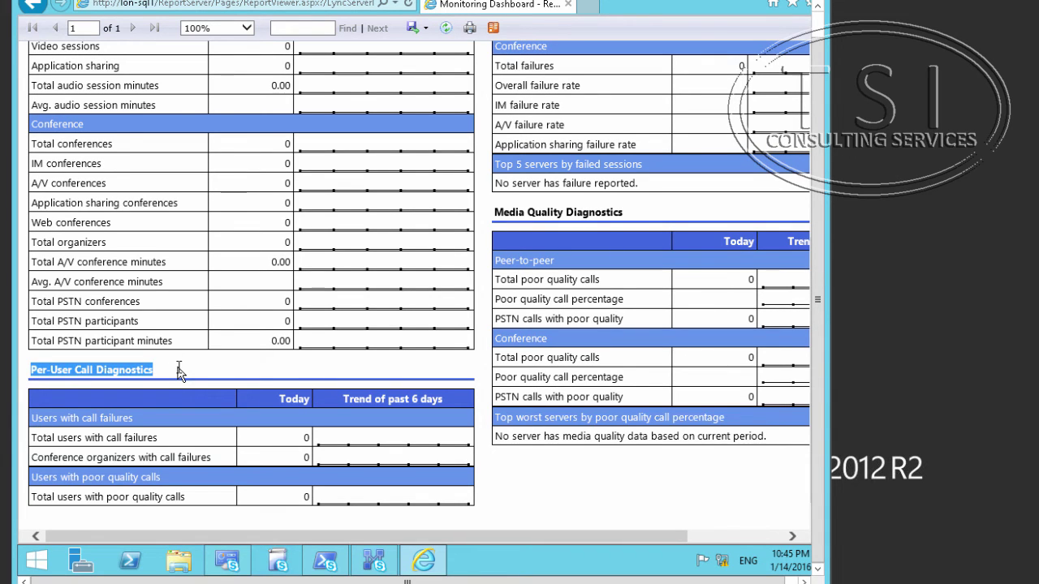
scroll(487, 303, up, 3)
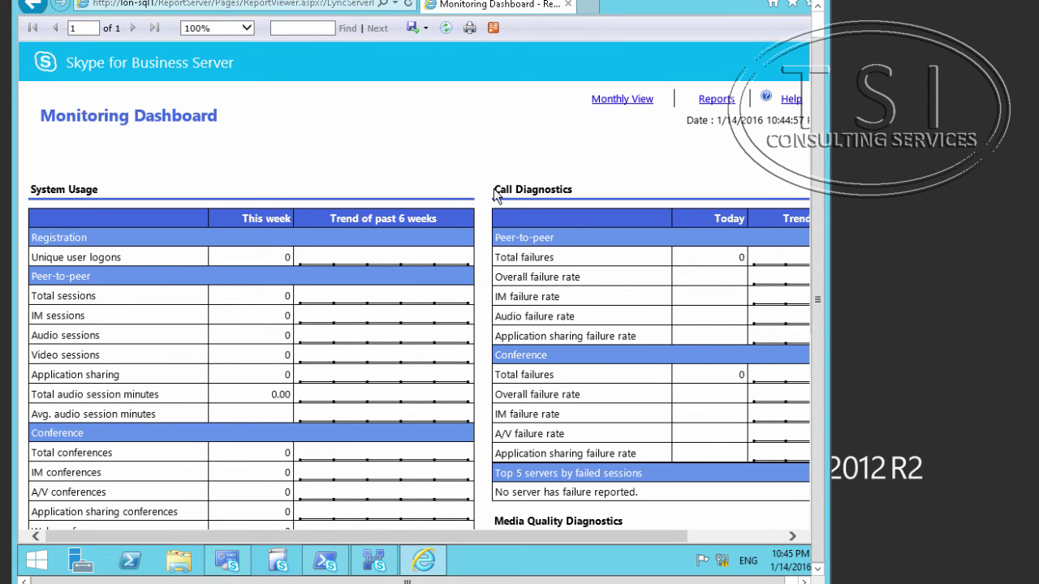
drag(506, 191, 587, 192)
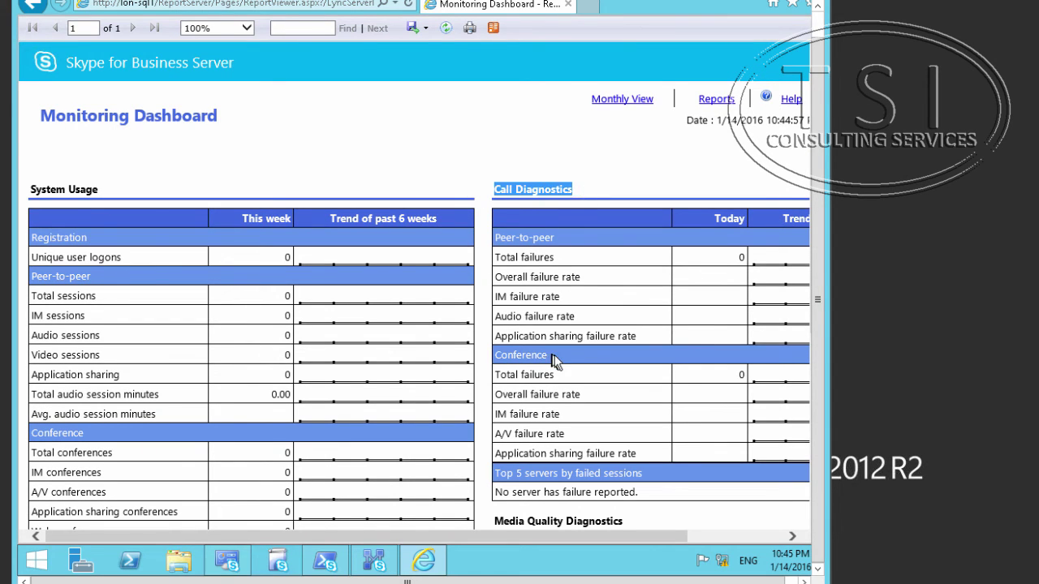
scroll(556, 359, down, 3)
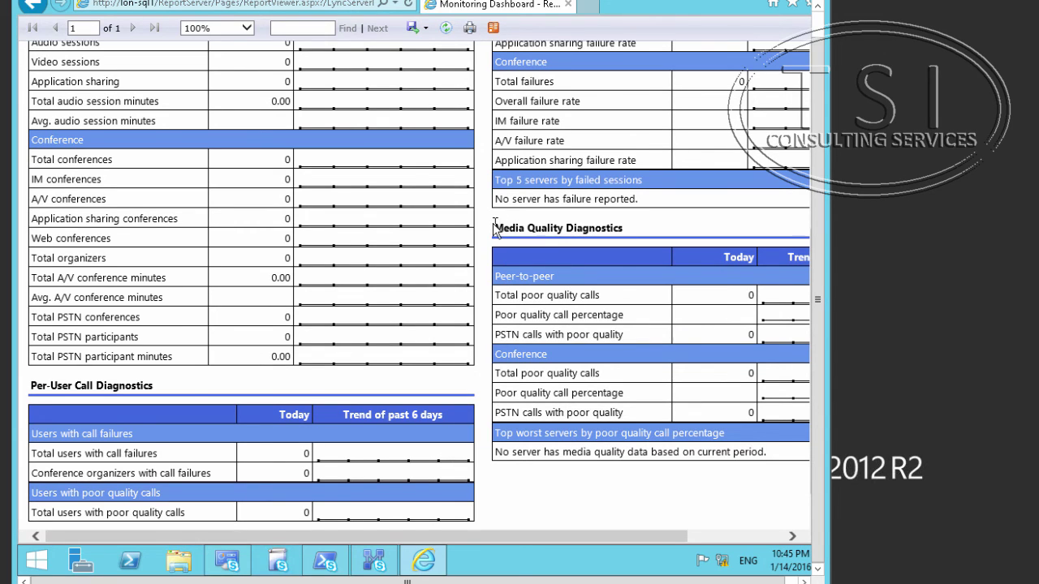
drag(495, 232, 655, 235)
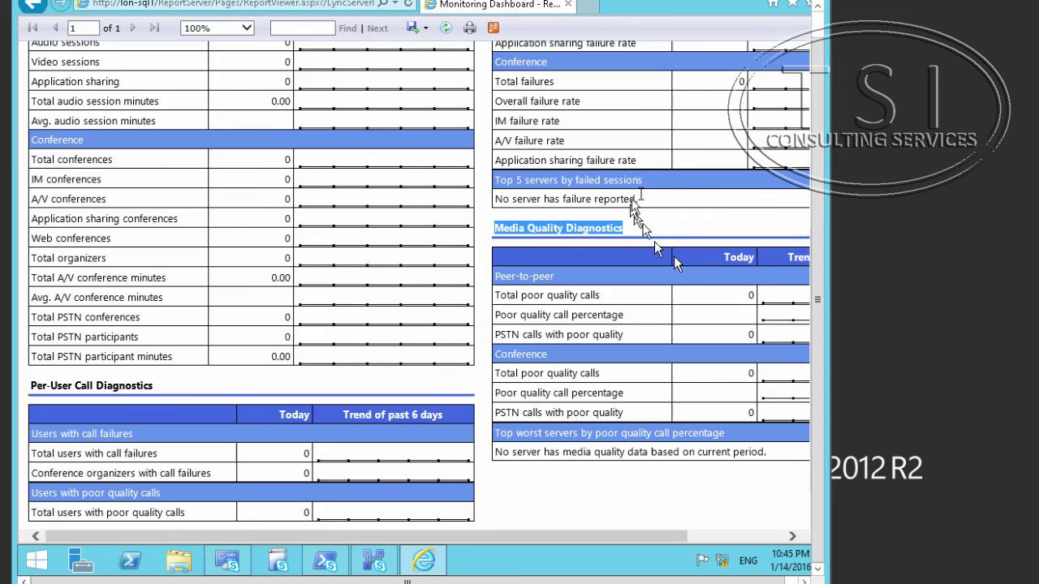
scroll(633, 219, up, 4)
click(631, 102)
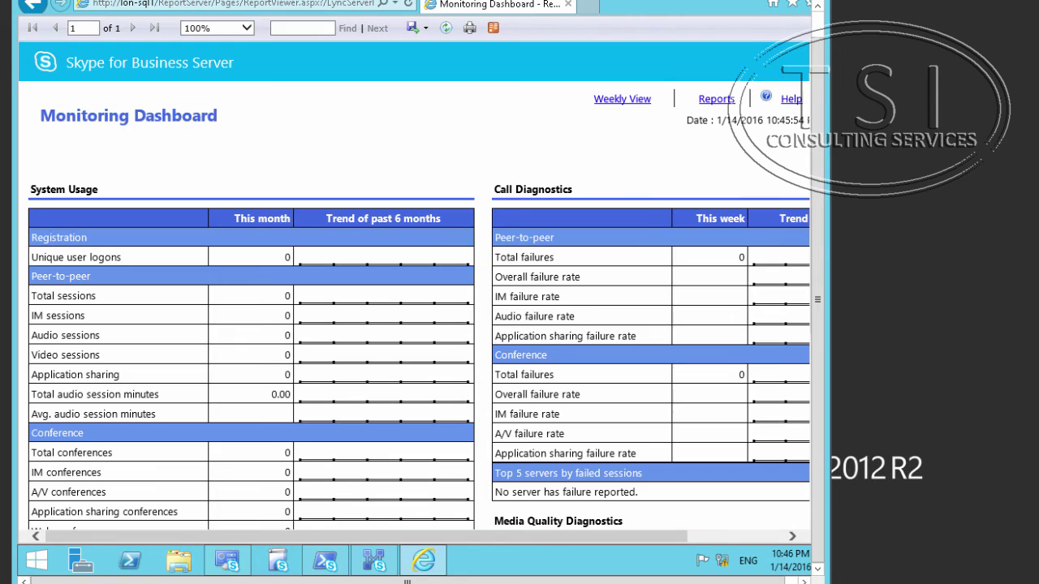
Step: Go back to the Reports home page and review the System Usage, Call Diagnostic and Media Quality categories
click(716, 99)
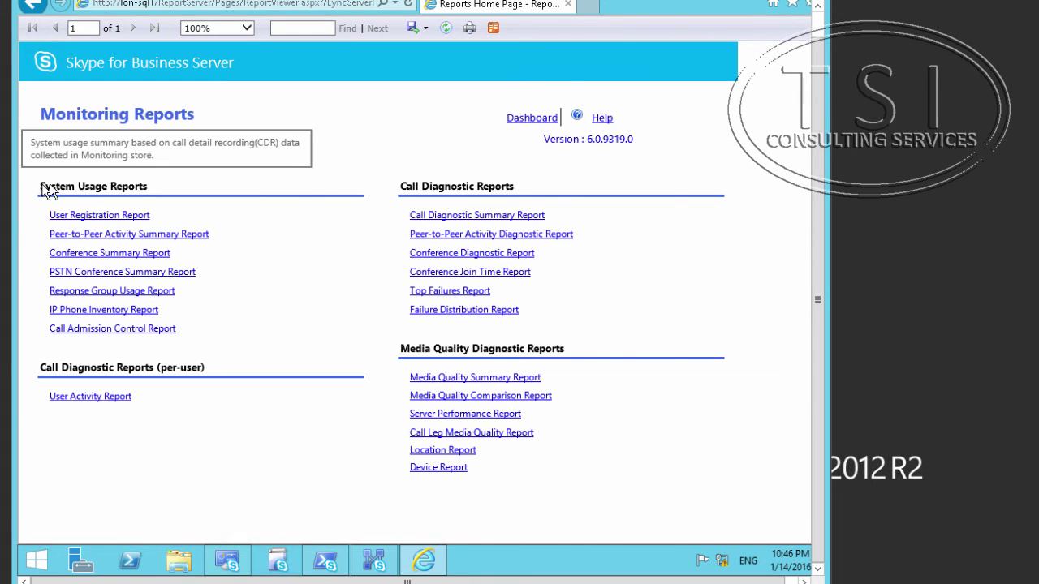
drag(45, 186, 159, 196)
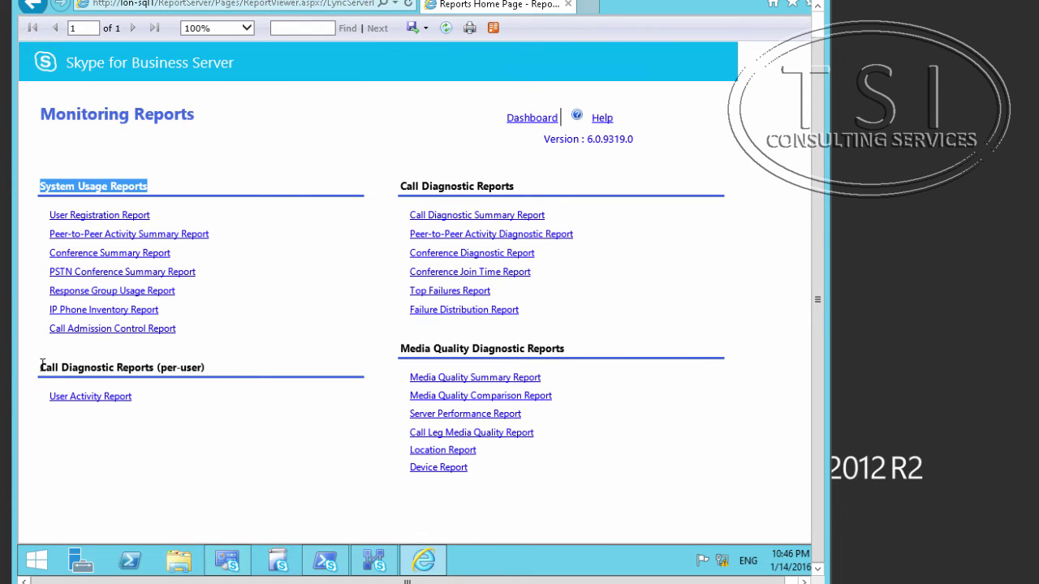
drag(41, 367, 206, 369)
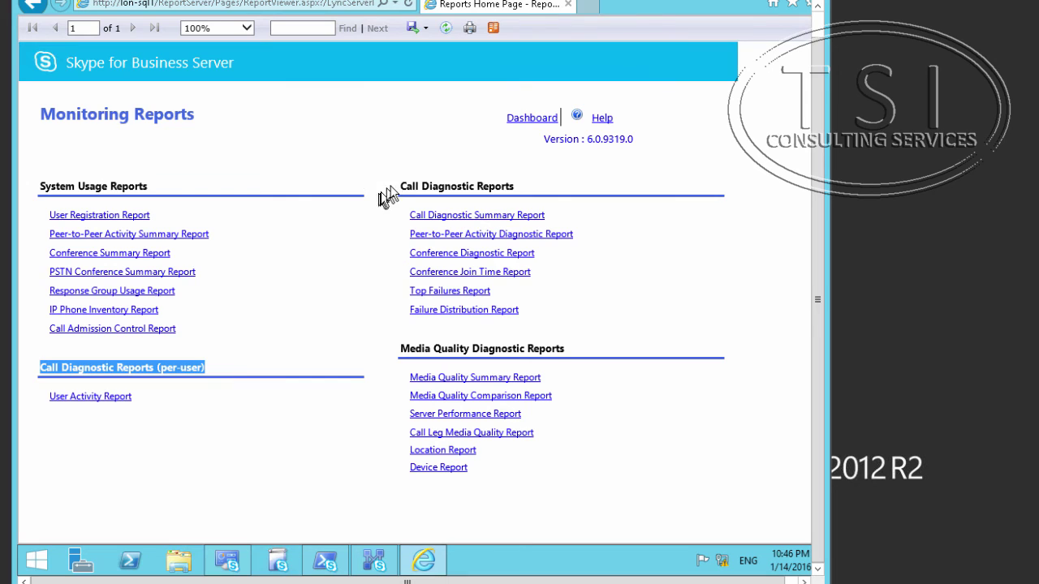
drag(402, 186, 608, 182)
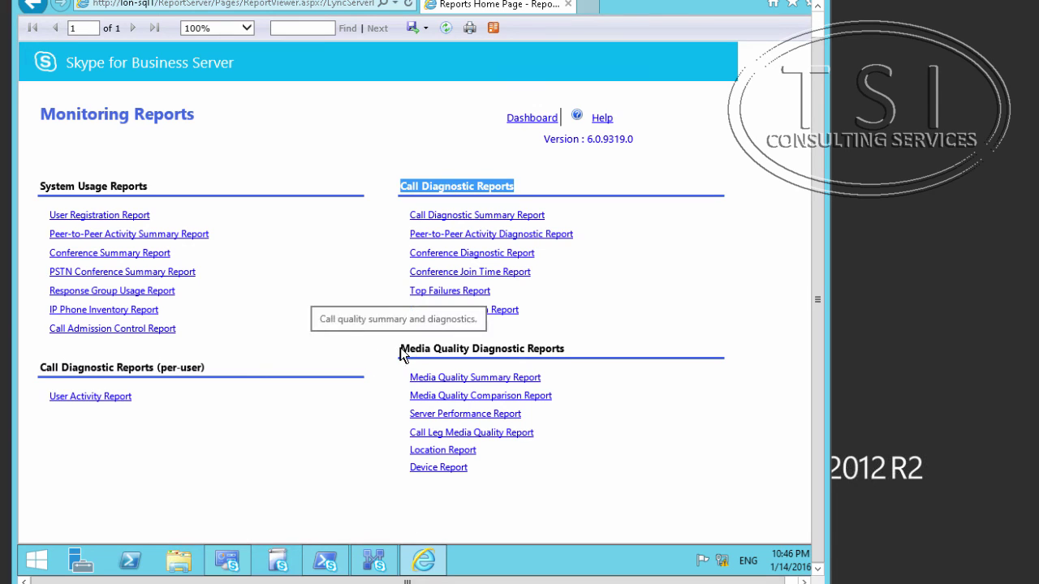
drag(402, 349, 614, 346)
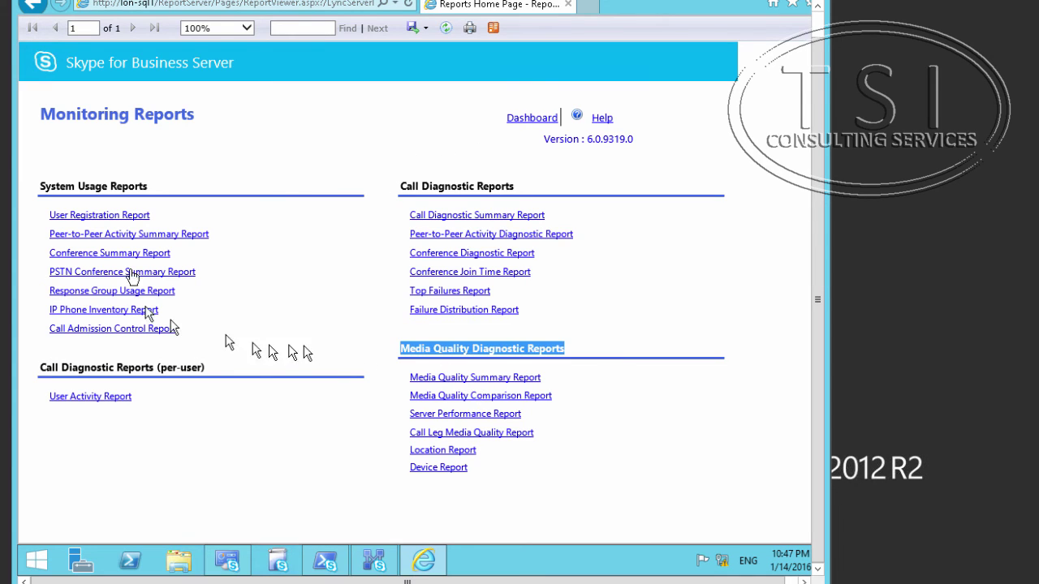
Step: Open the User Activity Report and view it for 1/13/2016 to 1/14/2016 with default filters
click(116, 397)
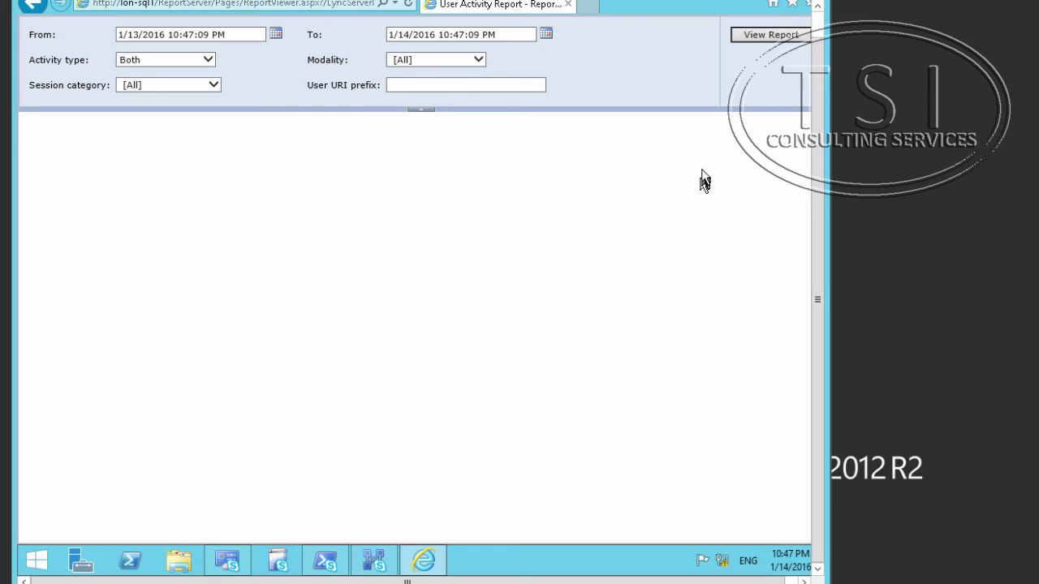
click(818, 45)
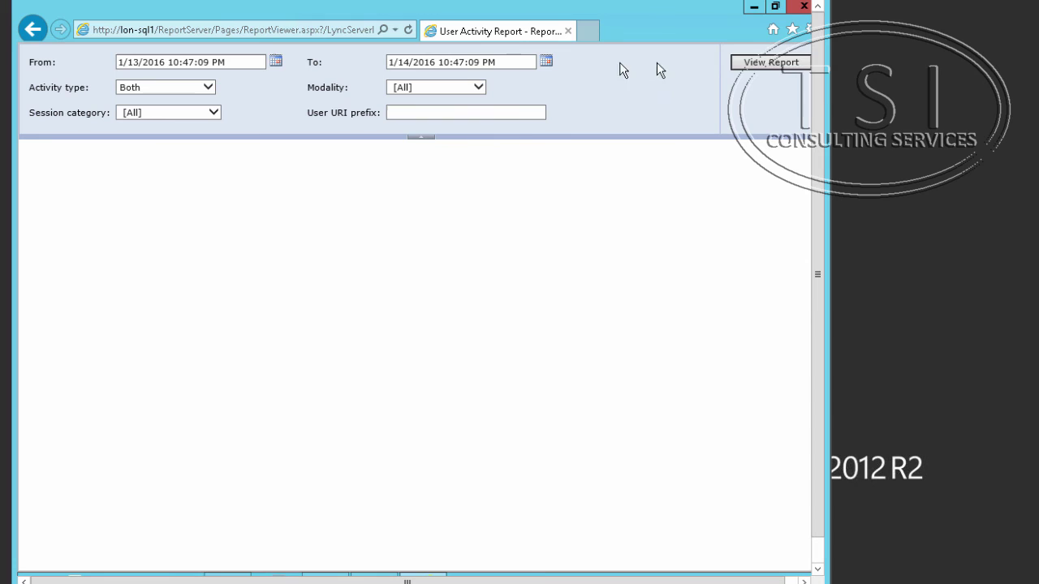
click(753, 65)
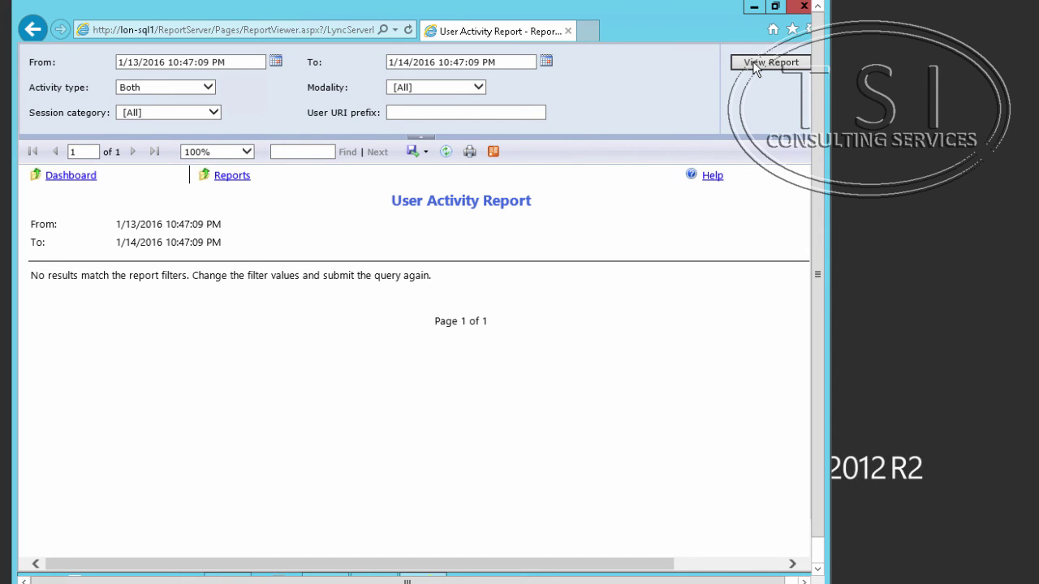
Step: Export the User Activity Report in Excel format and save it as User Activity Report.xlsx in the Desktop folder
click(422, 154)
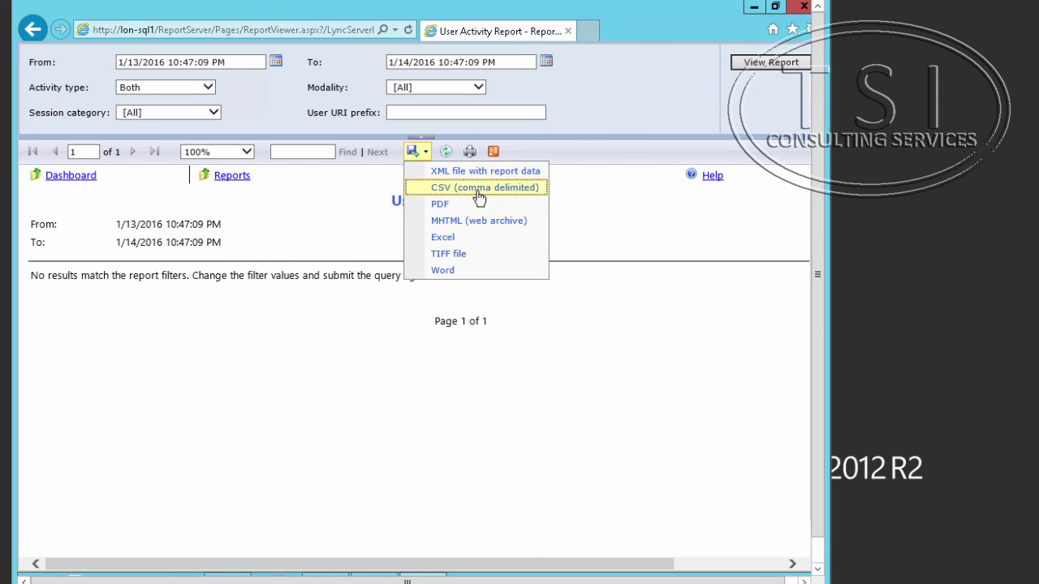
click(451, 237)
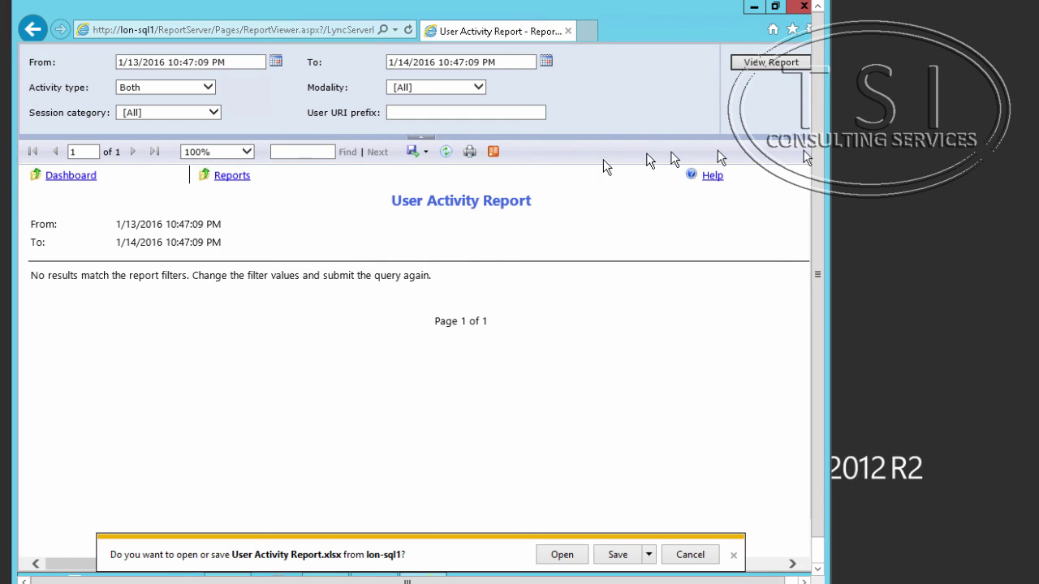
click(649, 555)
click(706, 536)
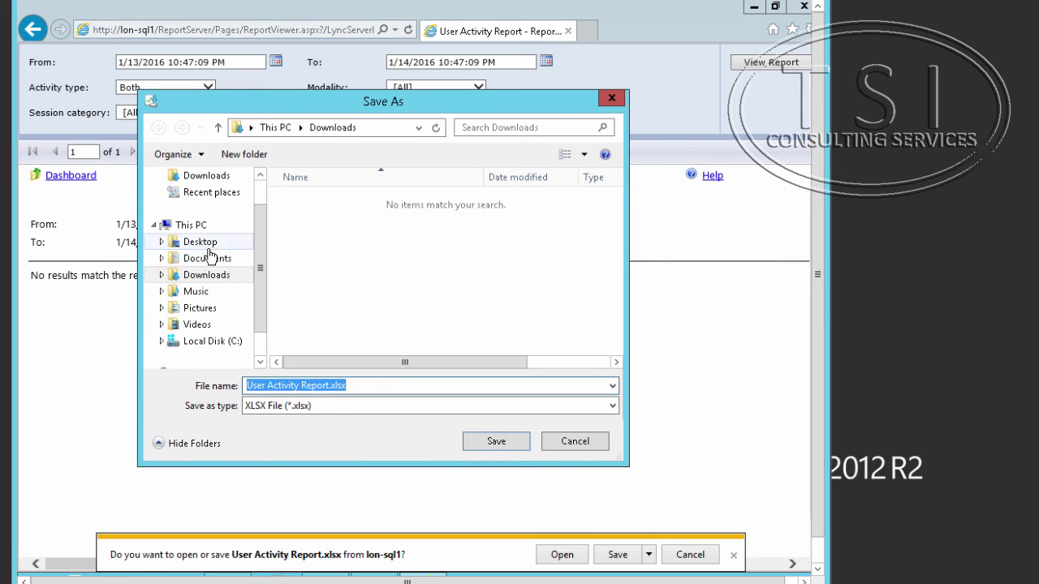
click(202, 243)
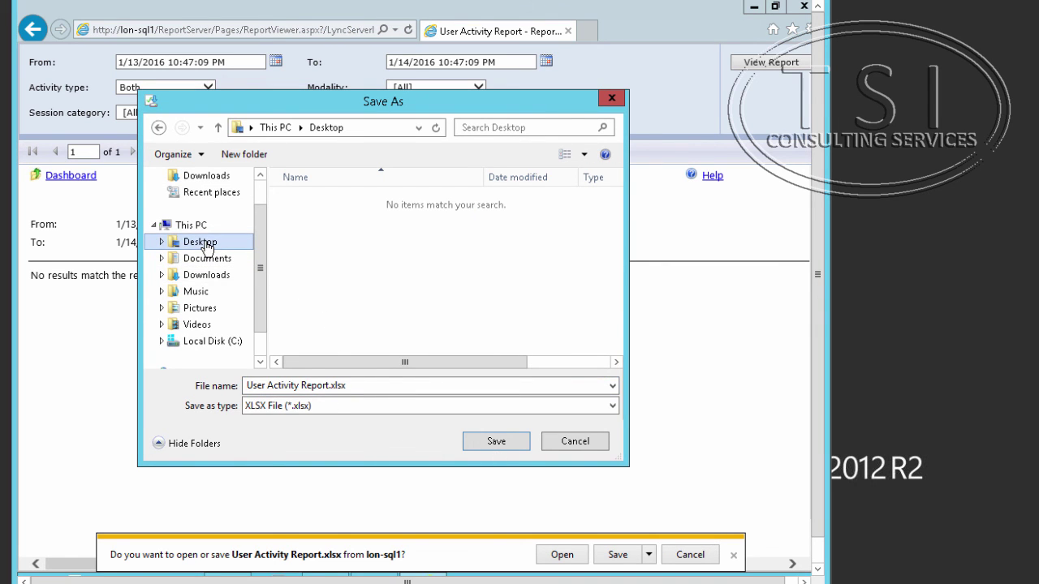
click(497, 443)
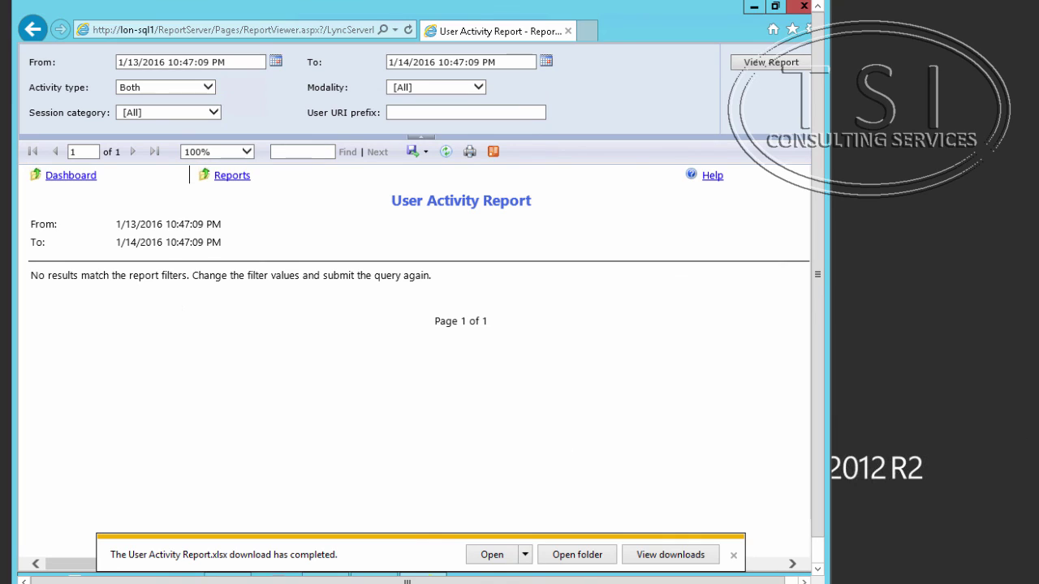